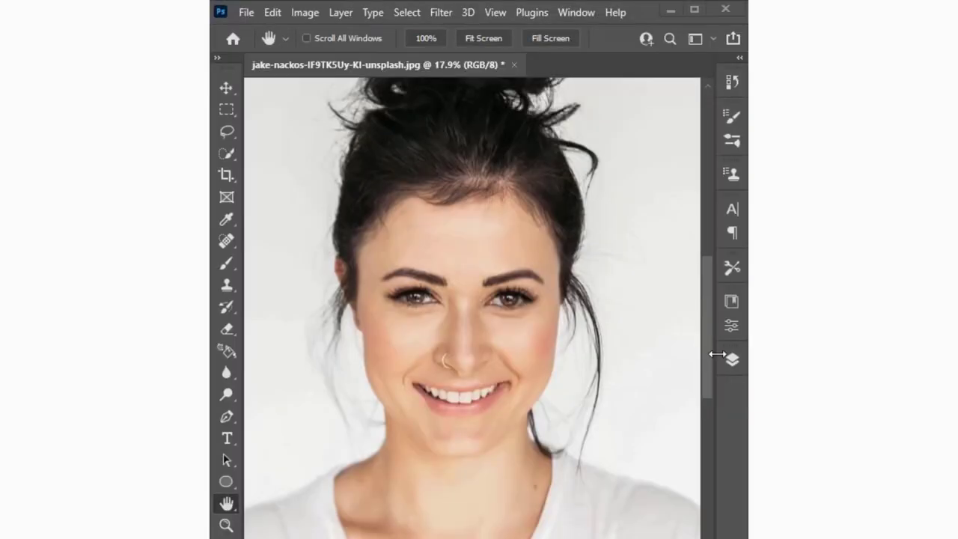
Duplicate the Background layer with Ctrl+J and name the copy DODGE
left_click(732, 360)
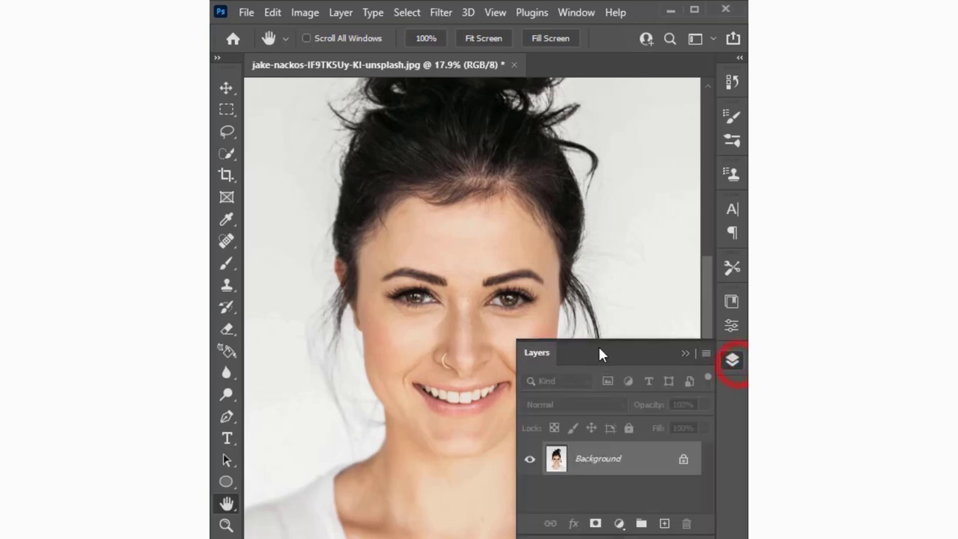
key("ctrl+j")
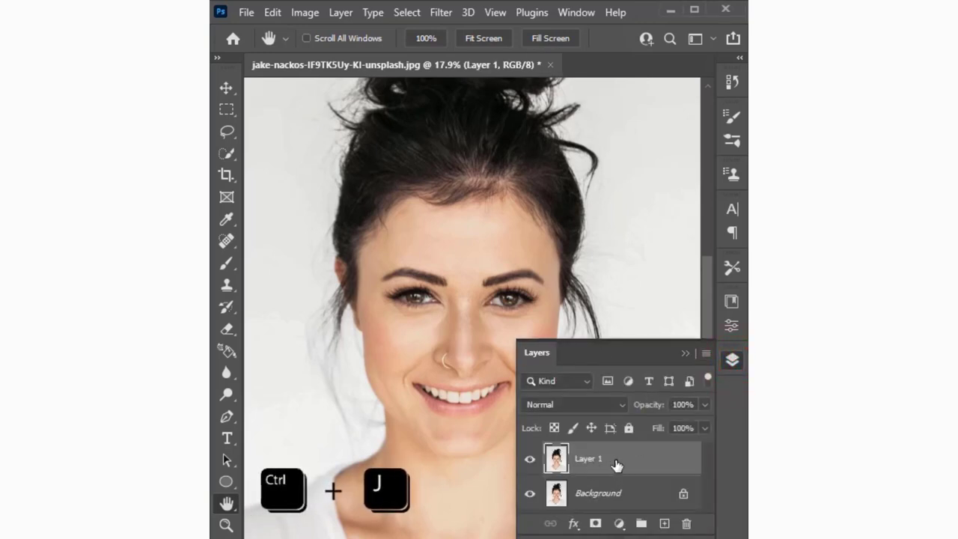
double_click(590, 460)
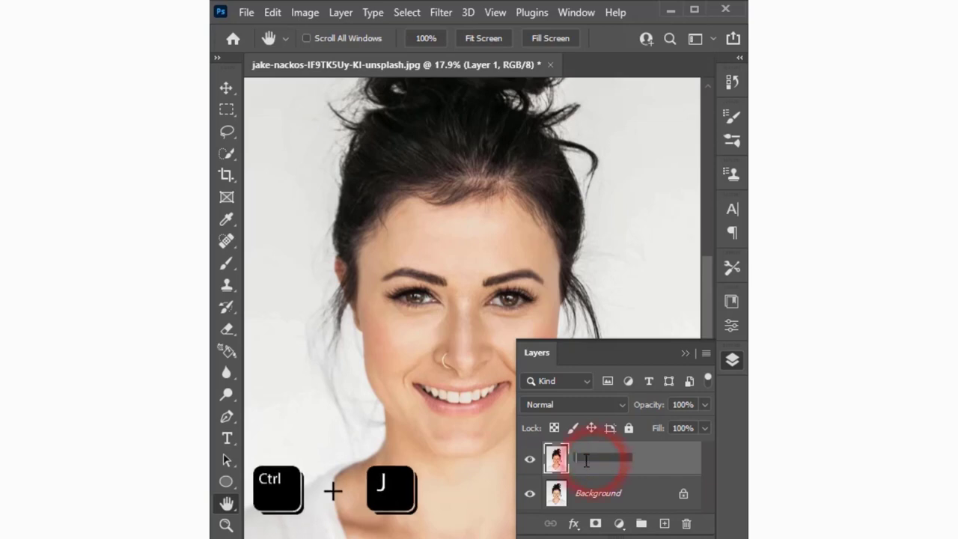
type("DODGE")
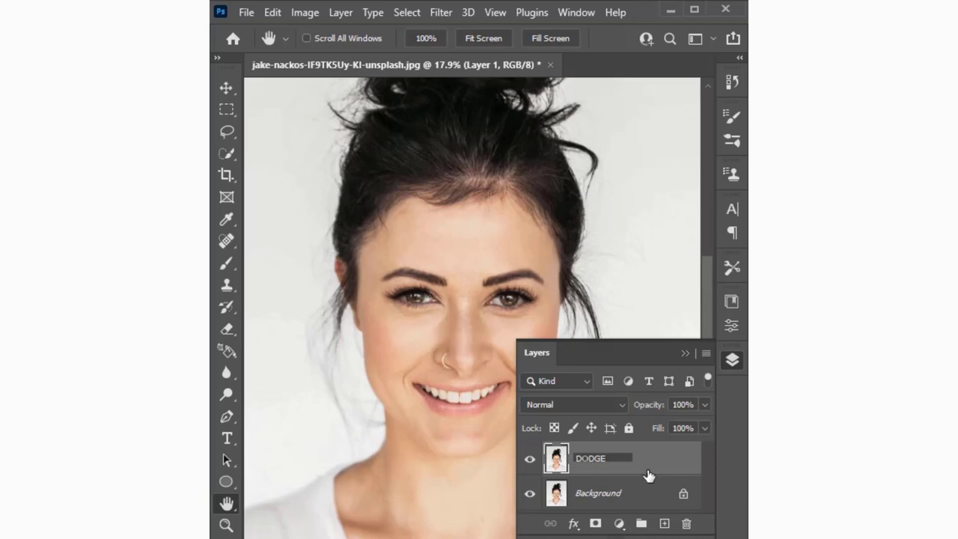
key("Return")
Set the DODGE layer to Screen blend mode and open its Blending Options
left_click(618, 408)
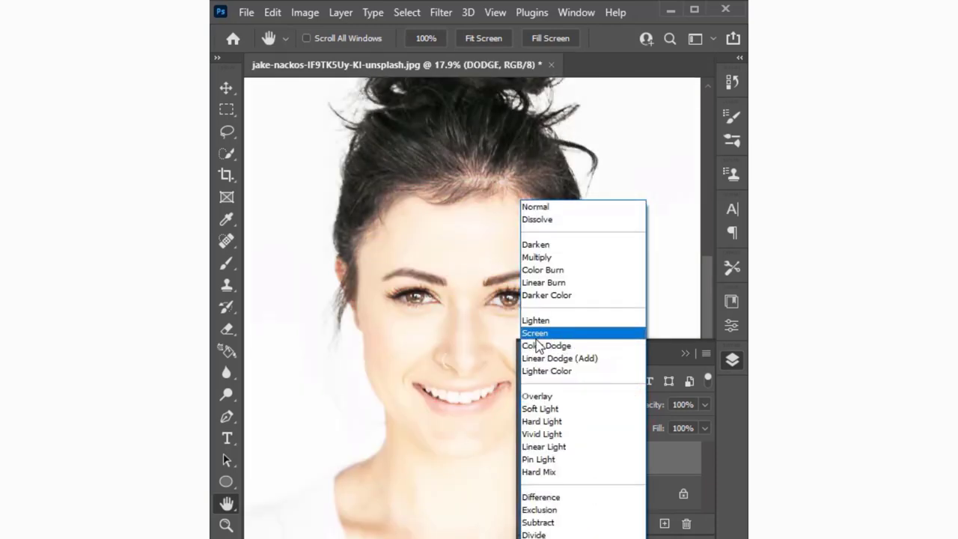
left_click(540, 333)
right_click(602, 458)
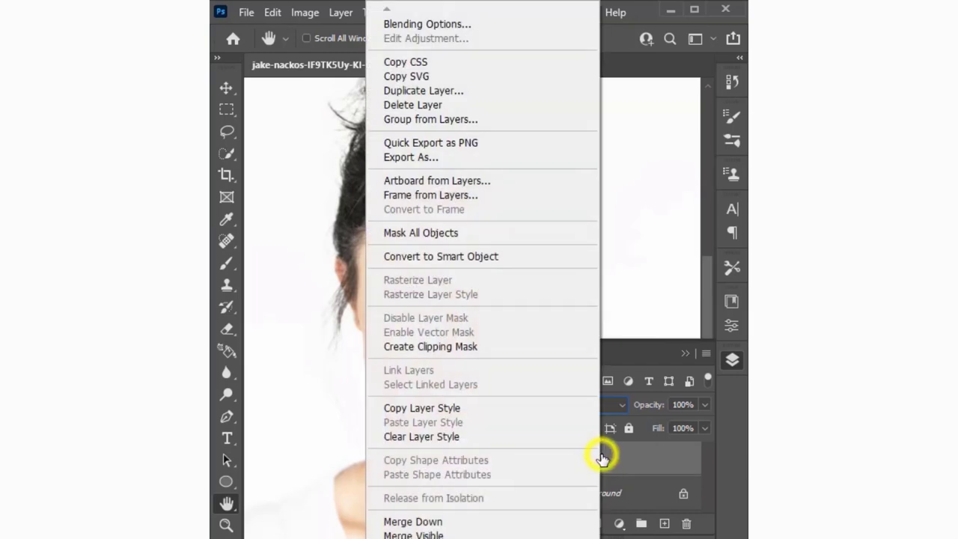
left_click(454, 25)
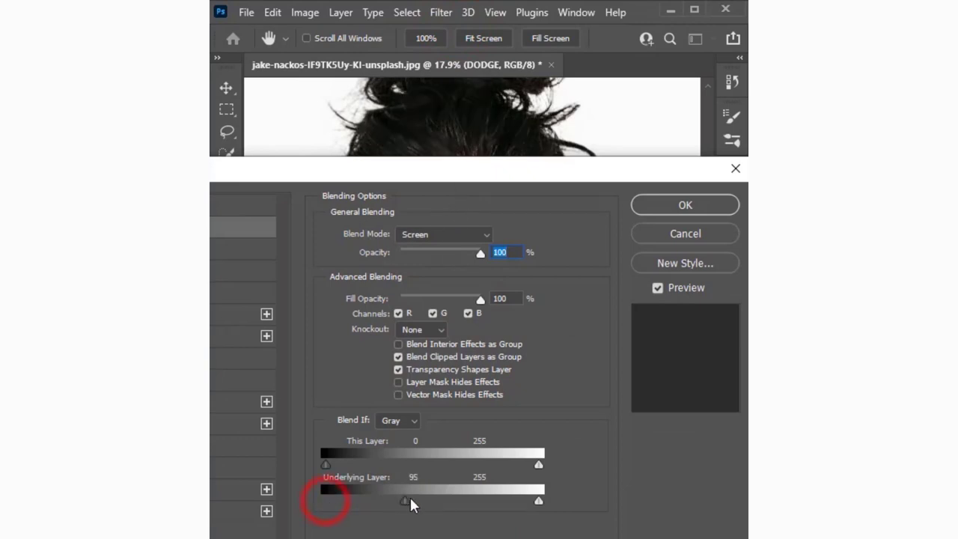
Raise DODGE's Underlying Layer black point, settling near 194 while checking the photo
left_click_drag(327, 501, 421, 503)
mouse_move(569, 173)
left_mouse_down()
mouse_move(610, 440)
mouse_move(610, 205)
left_mouse_up()
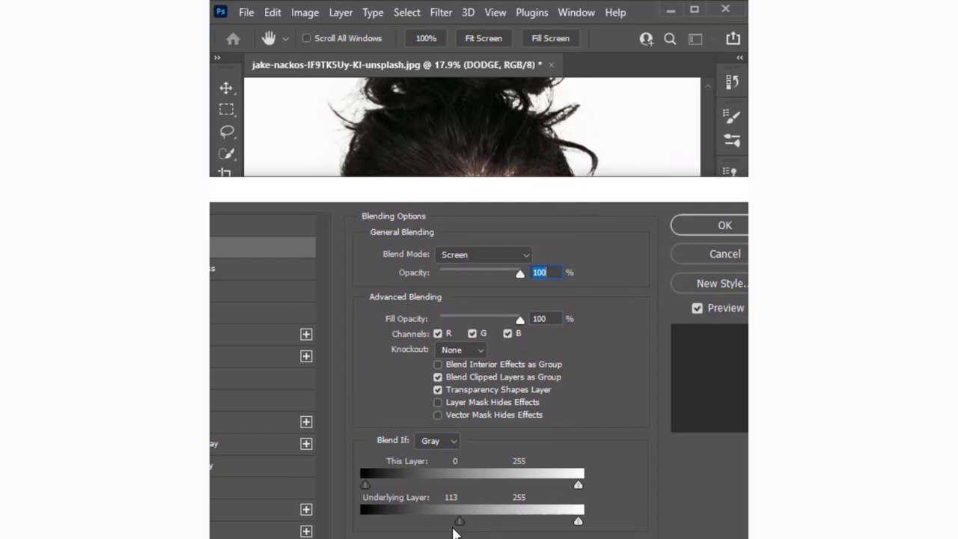
left_click_drag(460, 522, 508, 521)
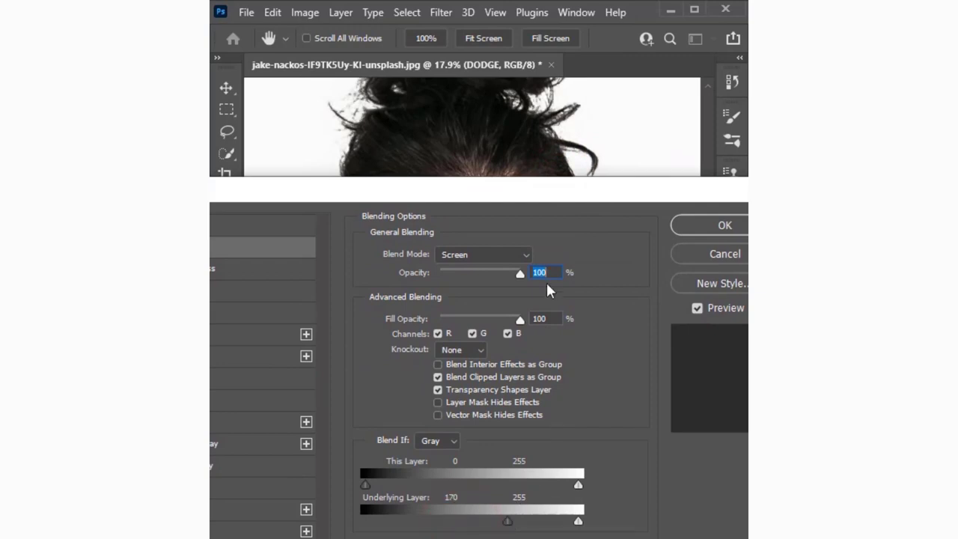
mouse_move(543, 204)
left_mouse_down()
mouse_move(542, 476)
mouse_move(523, 161)
left_mouse_up()
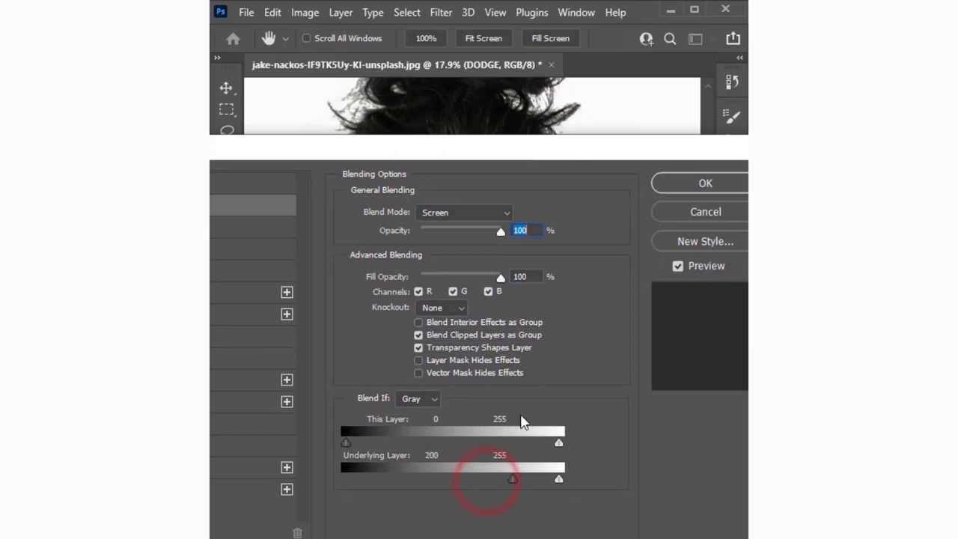
mouse_move(524, 143)
left_mouse_down()
mouse_move(530, 474)
mouse_move(544, 141)
left_mouse_up()
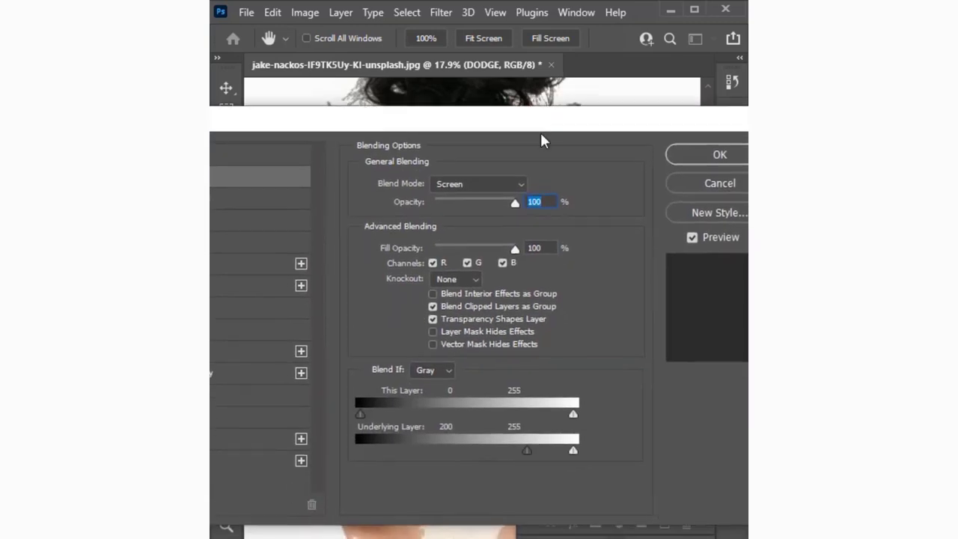
left_click_drag(525, 452, 521, 452)
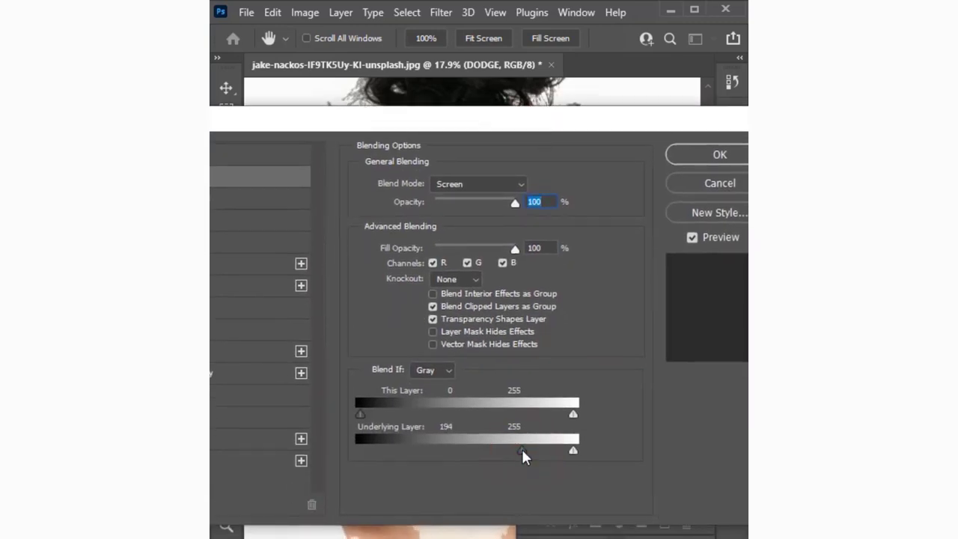
mouse_move(587, 124)
left_mouse_down()
mouse_move(588, 496)
mouse_move(584, 120)
mouse_move(541, 122)
left_mouse_up()
Split the underlying black point into a soft 187–245 transition
left_click(517, 449)
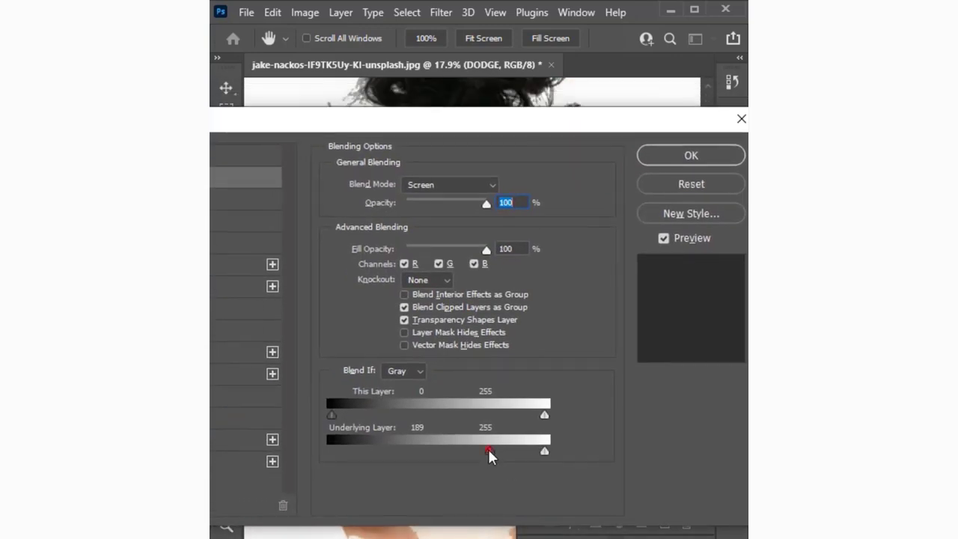
left_click_drag(490, 451, 494, 458)
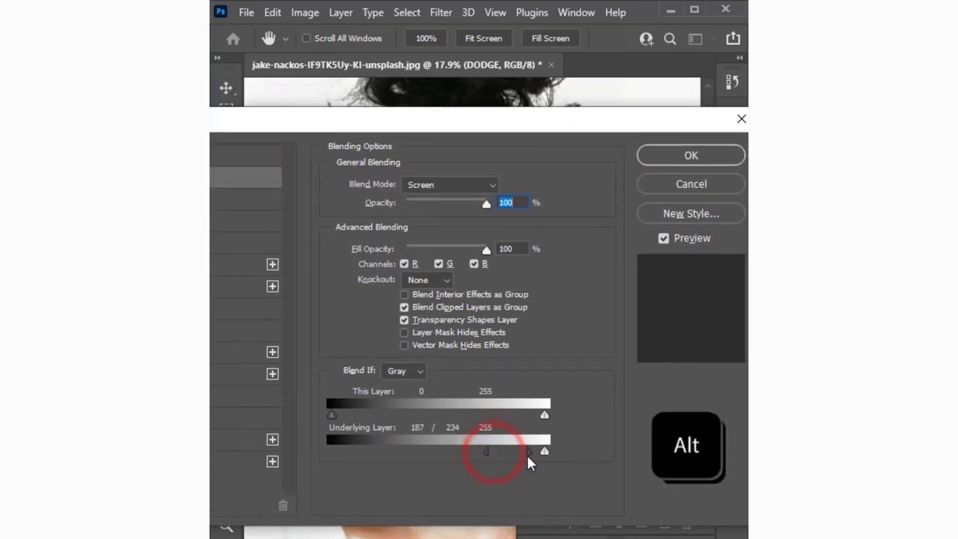
mouse_move(567, 120)
left_mouse_down()
mouse_move(555, 514)
mouse_move(533, 143)
left_mouse_up()
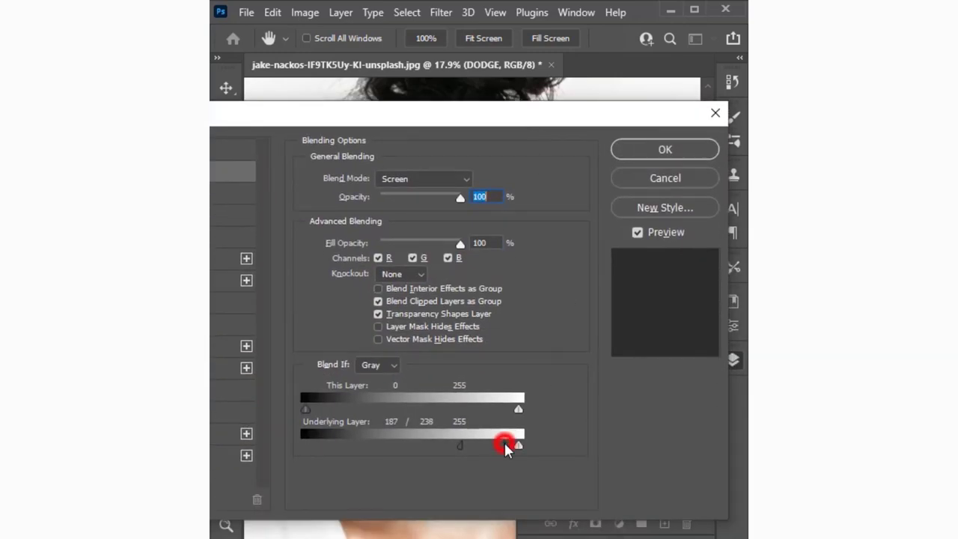
left_click_drag(506, 447, 513, 449)
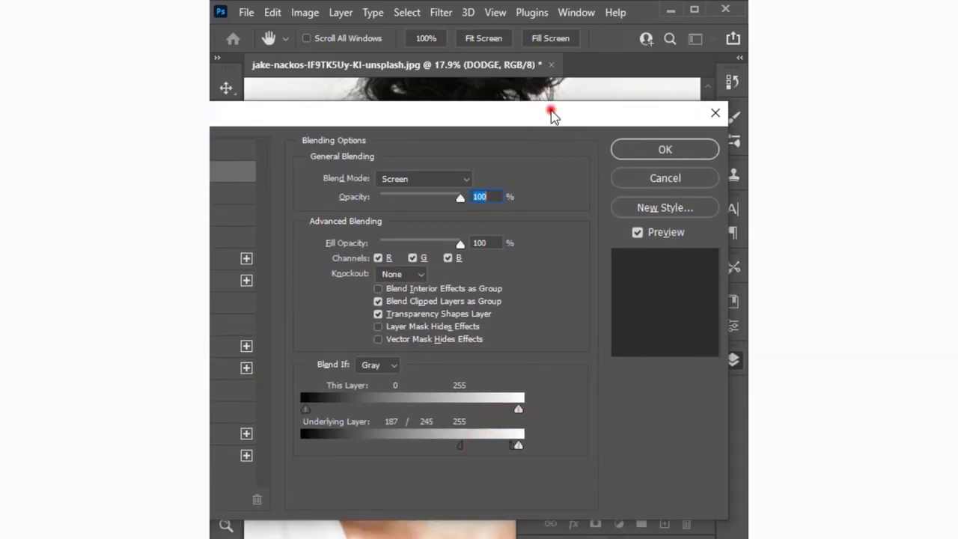
mouse_move(549, 111)
left_mouse_down()
mouse_move(581, 497)
mouse_move(566, 177)
left_mouse_up()
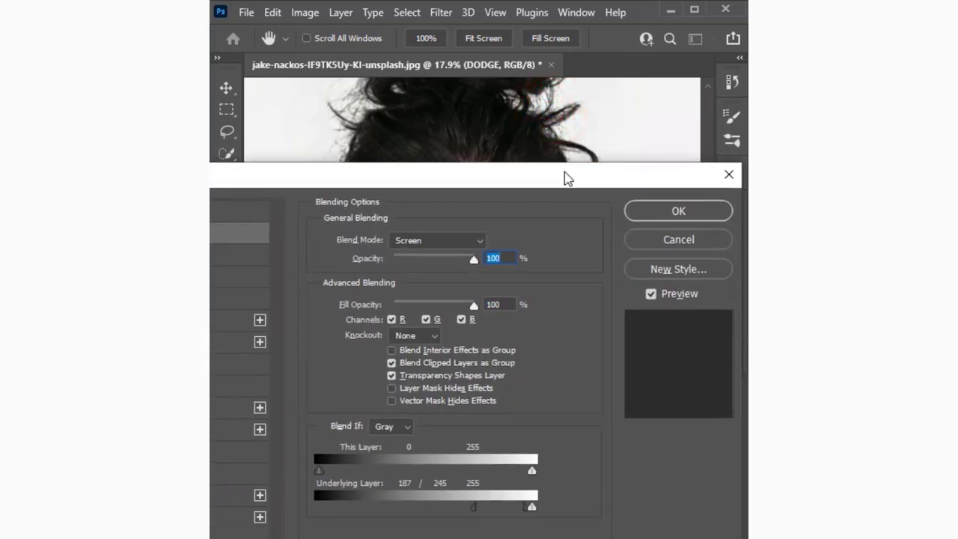
Accept the DODGE settings, duplicate Background above DODGE and name it BURN
left_click(648, 212)
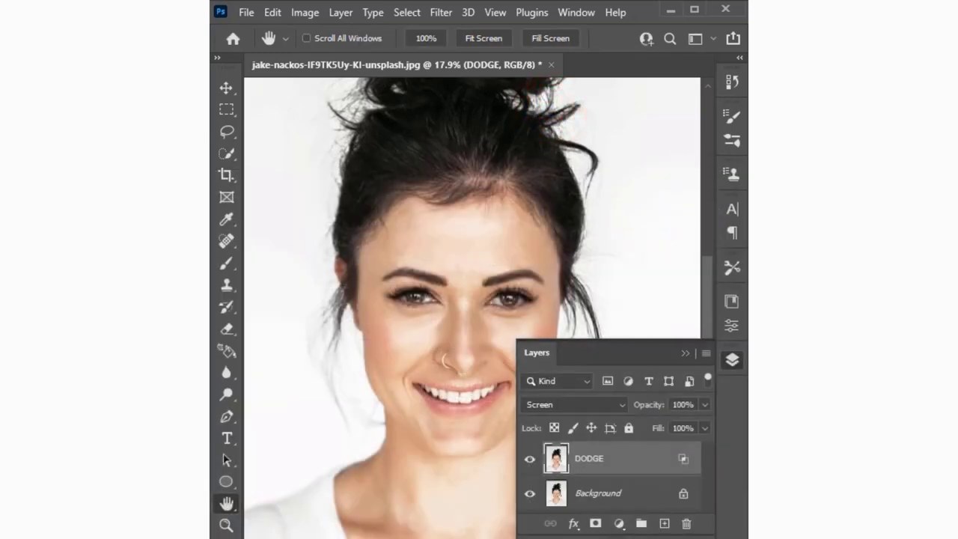
left_click(612, 497)
key("ctrl+j")
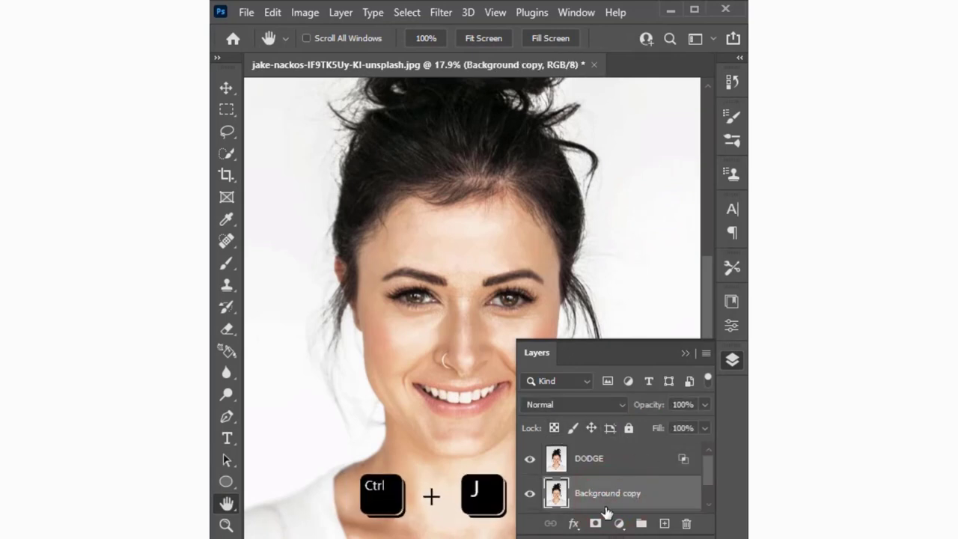
left_click_drag(620, 491, 614, 453)
double_click(599, 458)
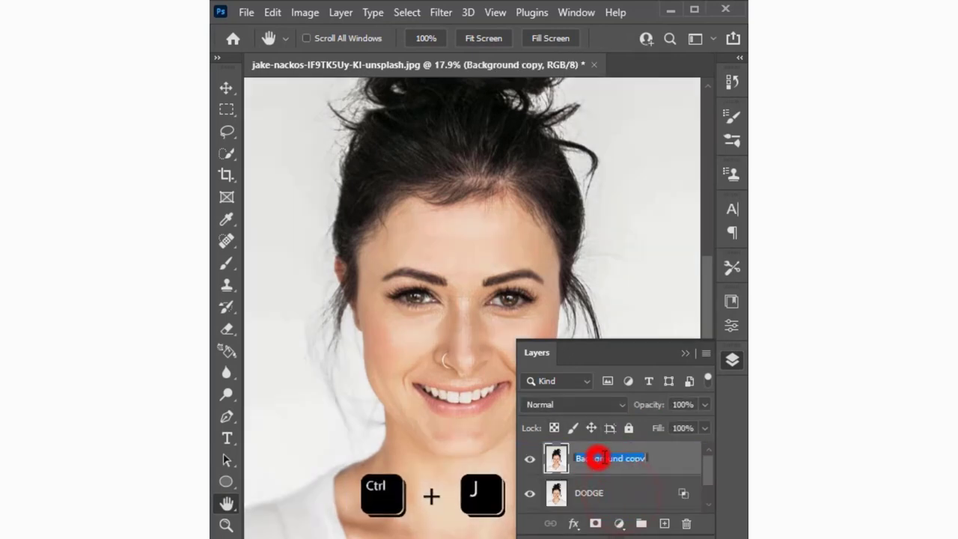
type("BUR")
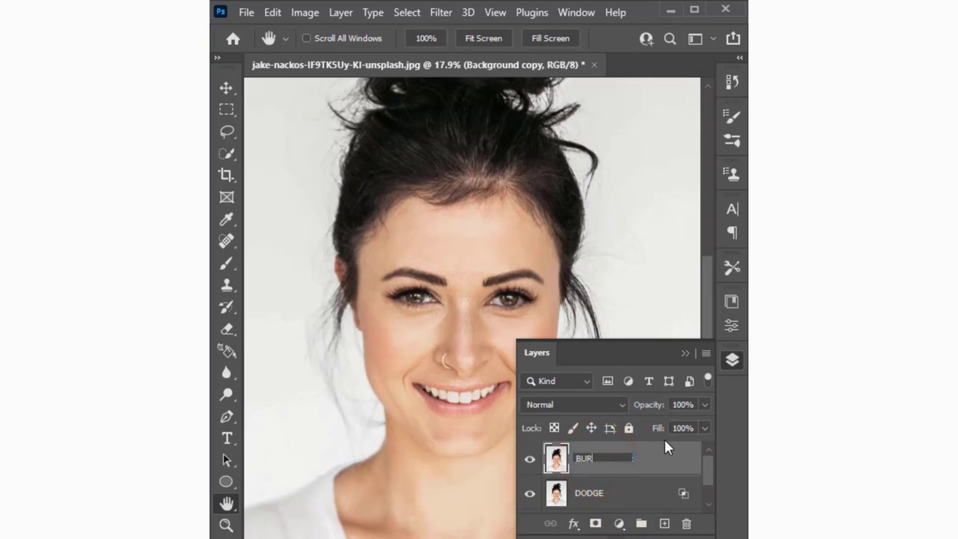
type("N")
key("Return")
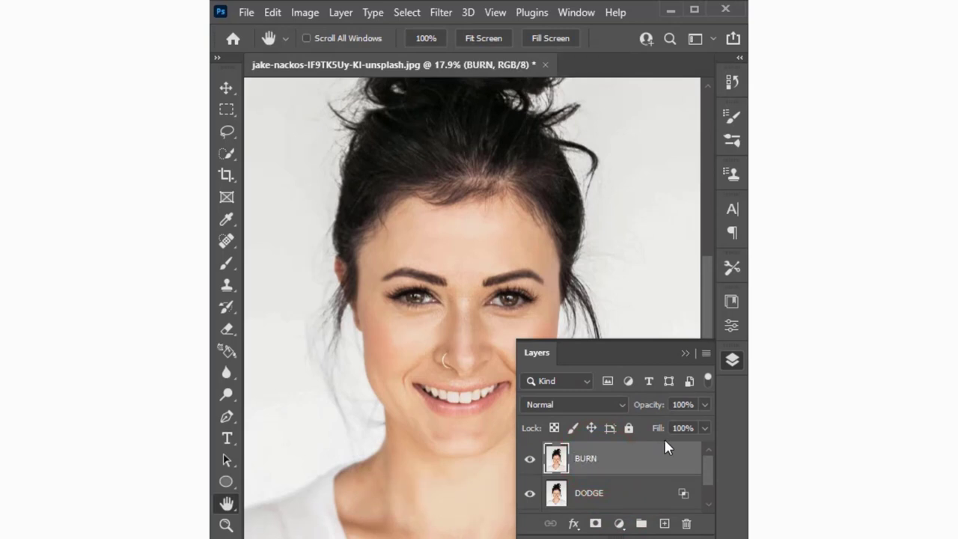
Set the BURN layer to Multiply blend mode and open its Blending Options
left_click(602, 404)
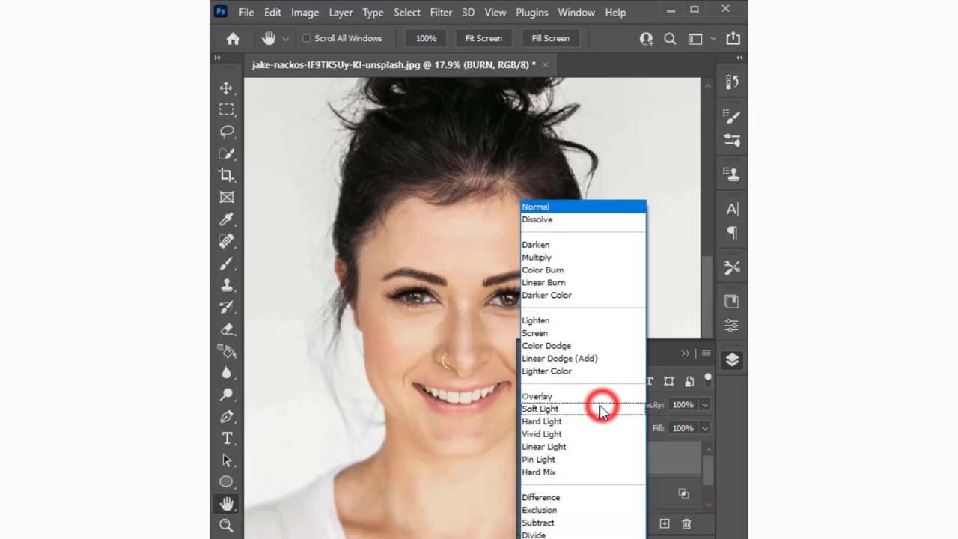
left_click(551, 259)
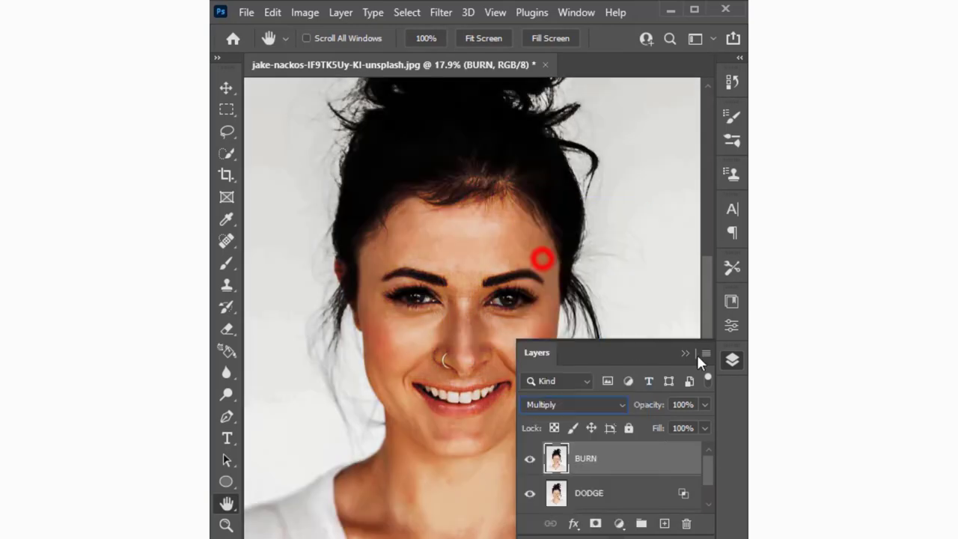
right_click(613, 457)
left_click(427, 24)
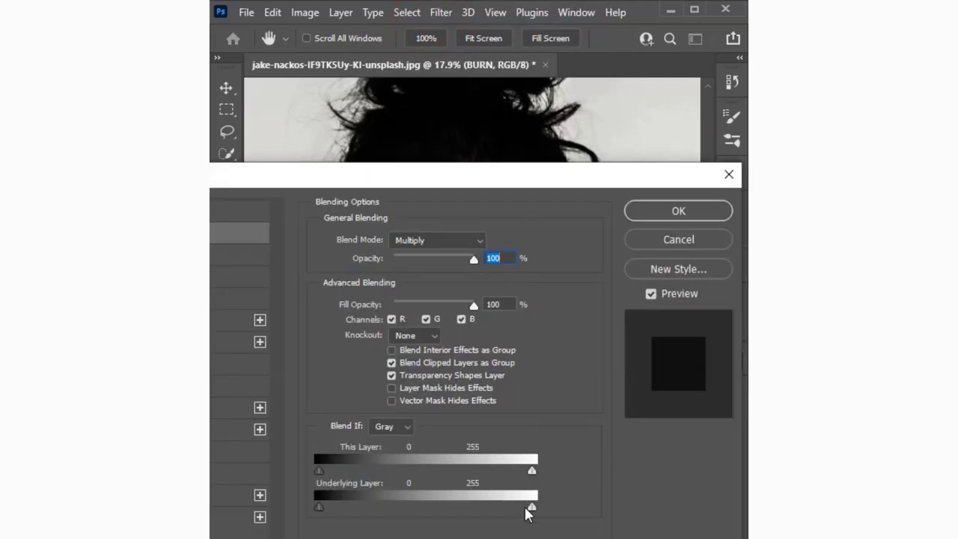
Try lowering BURN's Underlying Layer white point from about 151 down to 7
left_click_drag(531, 507, 443, 501)
left_click_drag(445, 175, 490, 171)
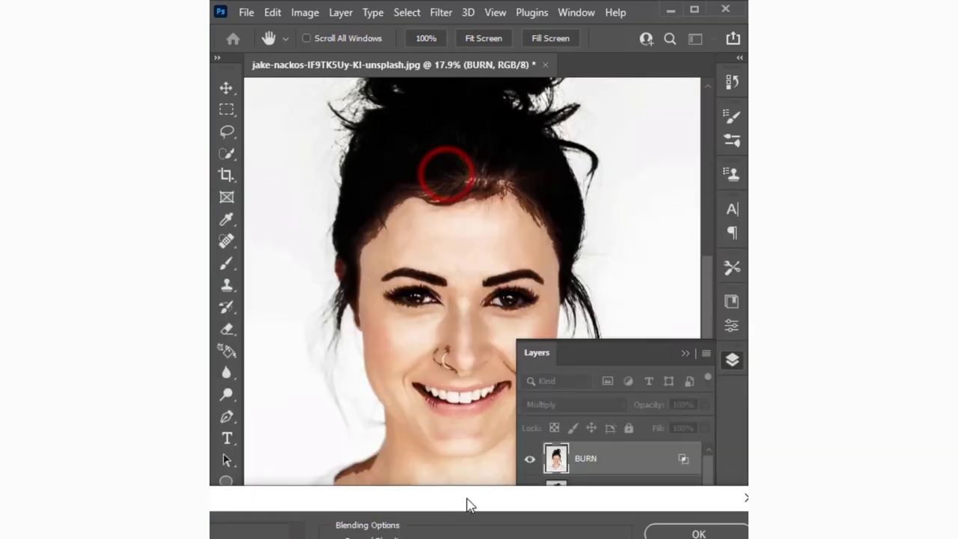
left_click_drag(483, 497, 452, 497)
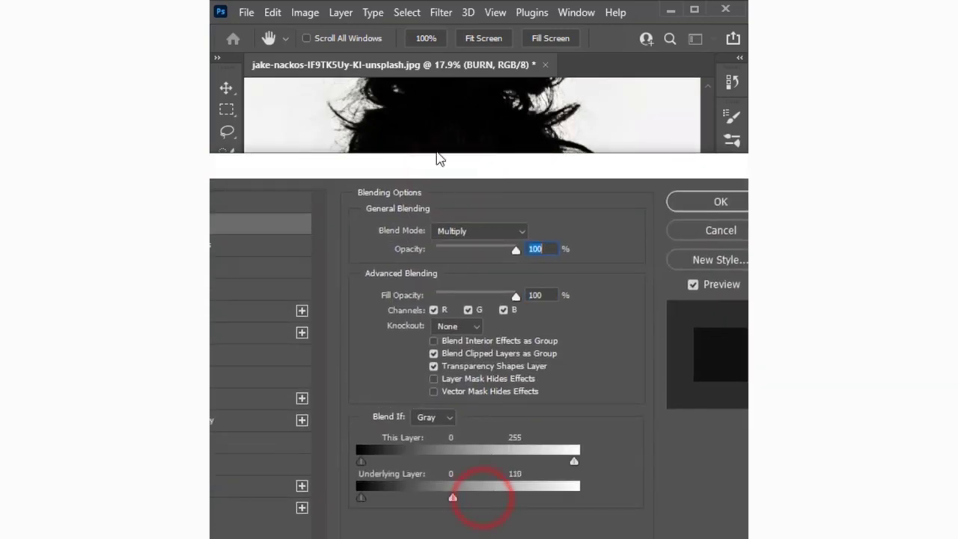
left_click_drag(490, 171, 483, 95)
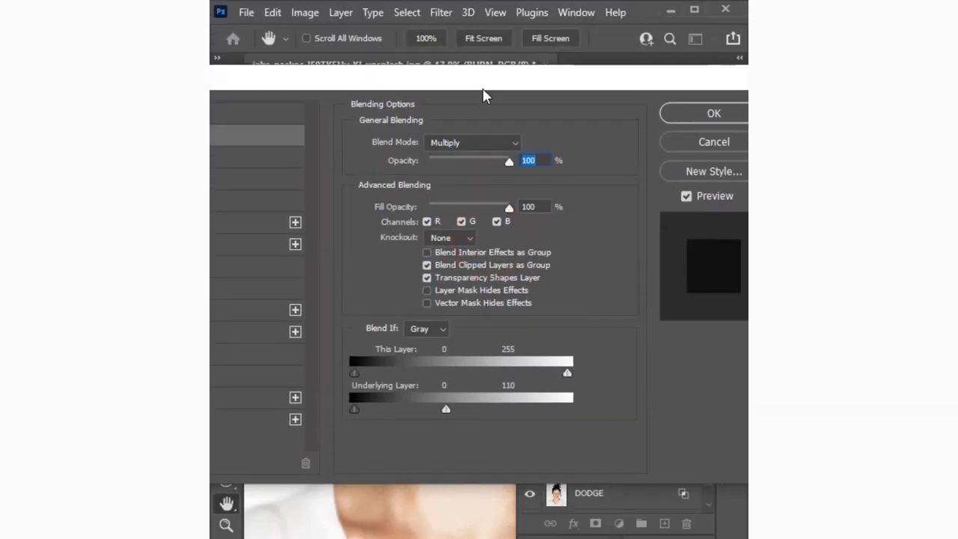
left_click(444, 409)
mouse_move(468, 77)
left_mouse_down()
mouse_move(496, 465)
mouse_move(484, 59)
left_mouse_up()
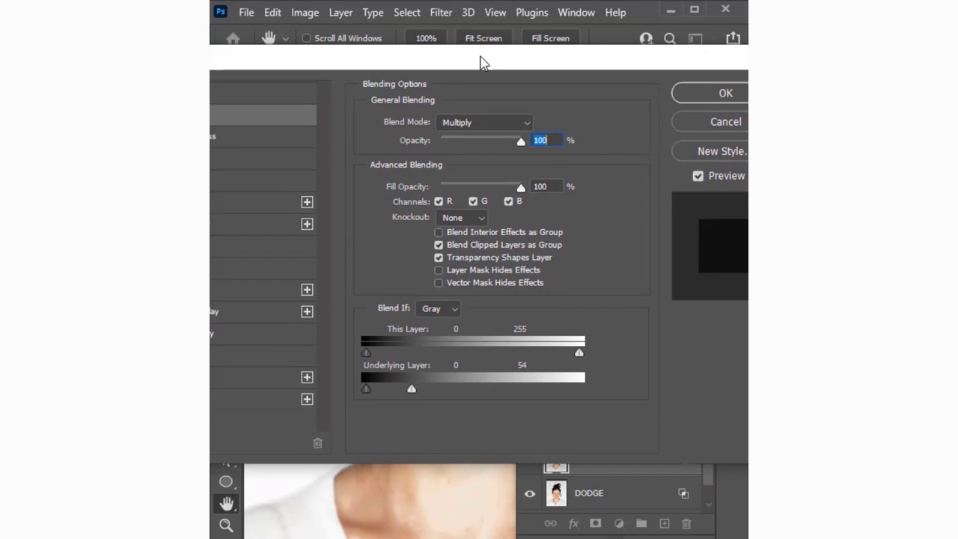
left_click(411, 390)
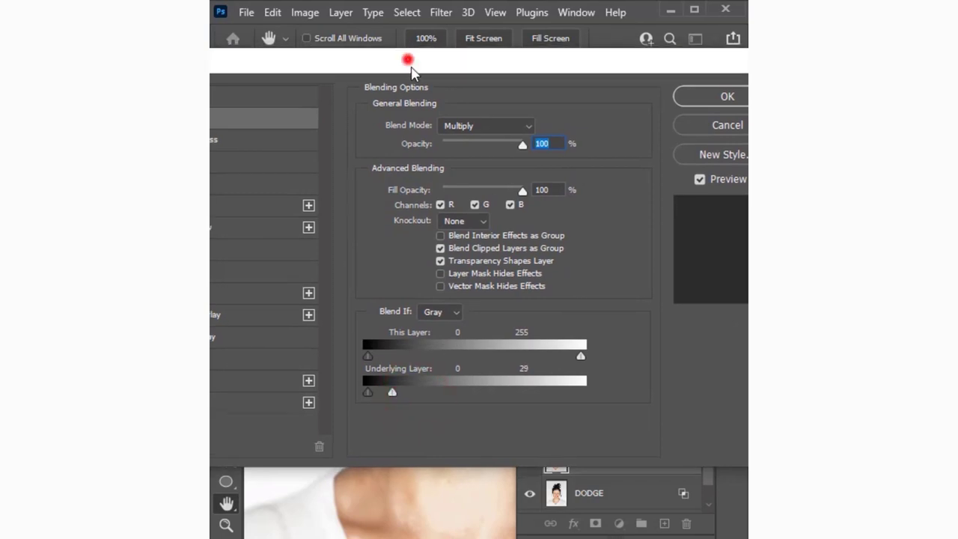
mouse_move(408, 59)
left_mouse_down()
mouse_move(453, 488)
mouse_move(452, 119)
mouse_move(442, 515)
mouse_move(465, 118)
left_mouse_up()
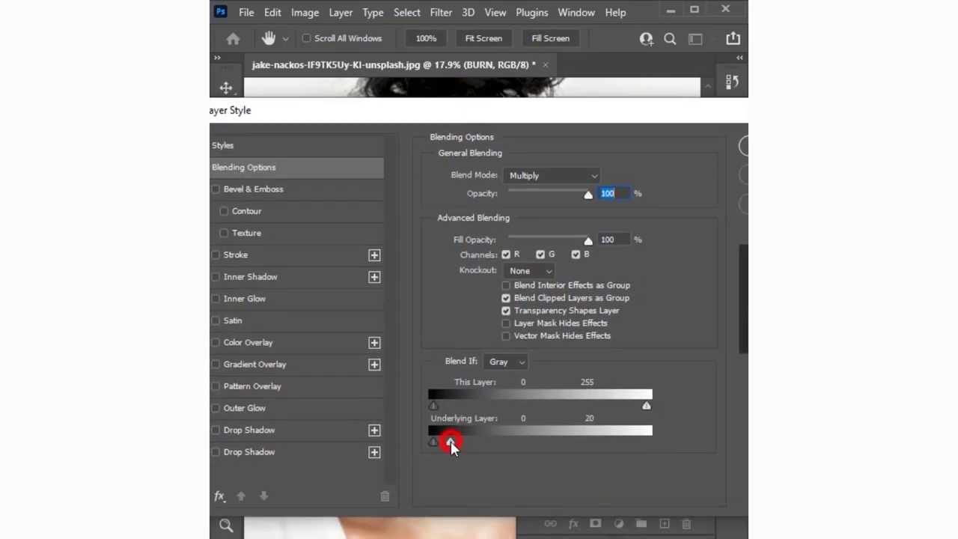
left_click_drag(452, 445, 439, 445)
mouse_move(449, 122)
left_mouse_down()
mouse_move(421, 521)
mouse_move(399, 122)
left_mouse_up()
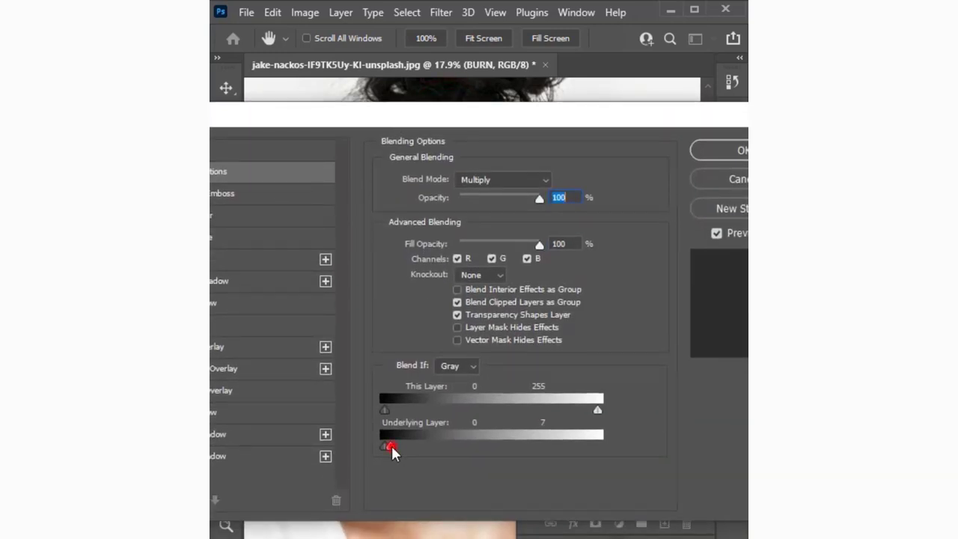
mouse_move(457, 137)
left_mouse_down()
mouse_move(490, 506)
mouse_move(444, 176)
left_mouse_up()
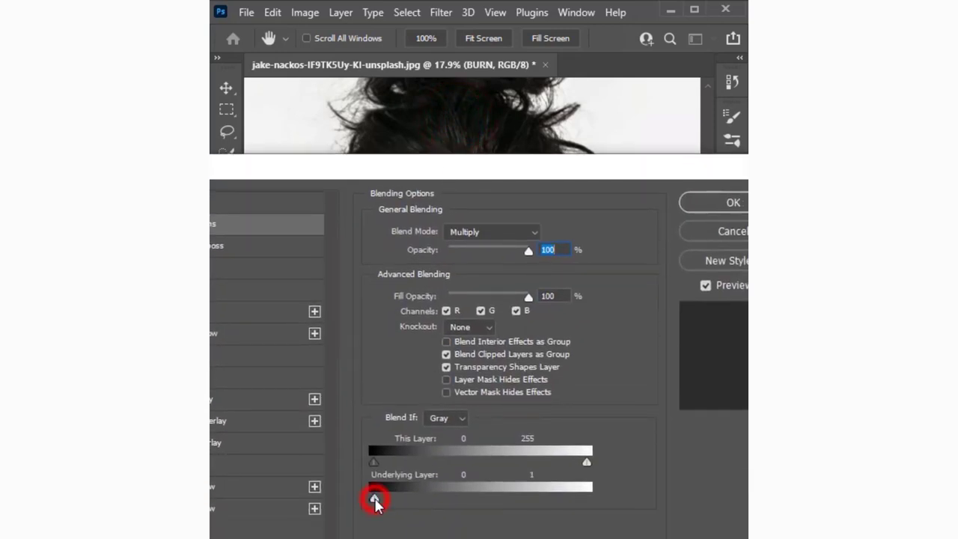
Raise the underlying white point again and split it to a soft 134/255 fade
left_click_drag(376, 505, 491, 499)
mouse_move(486, 183)
left_mouse_down()
mouse_move(490, 300)
mouse_move(471, 210)
left_mouse_up()
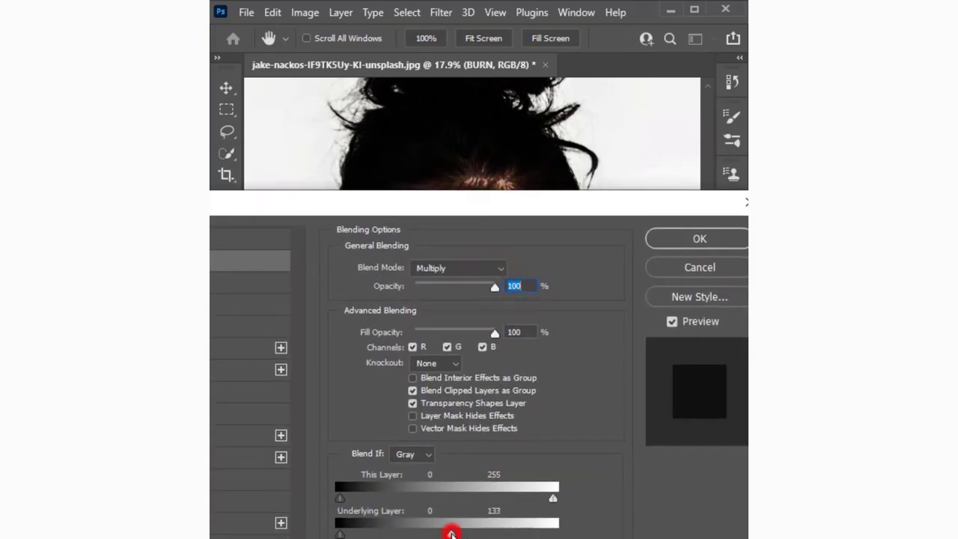
mouse_move(451, 532)
left_mouse_down()
mouse_move(400, 531)
mouse_move(454, 530)
left_mouse_up()
left_click_drag(452, 533, 449, 533)
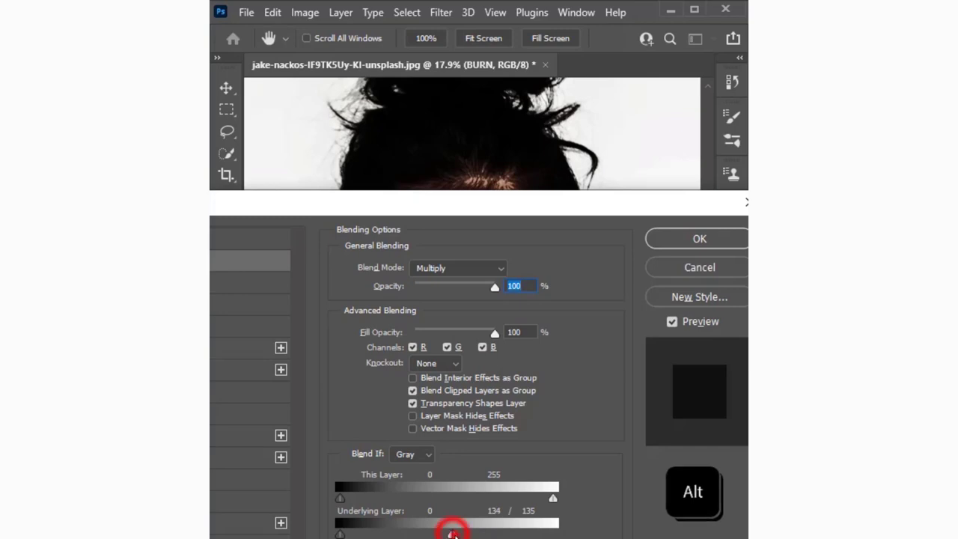
mouse_move(518, 206)
left_mouse_down()
mouse_move(522, 314)
mouse_move(483, 107)
mouse_move(487, 184)
left_mouse_up()
left_click_drag(522, 509, 526, 511)
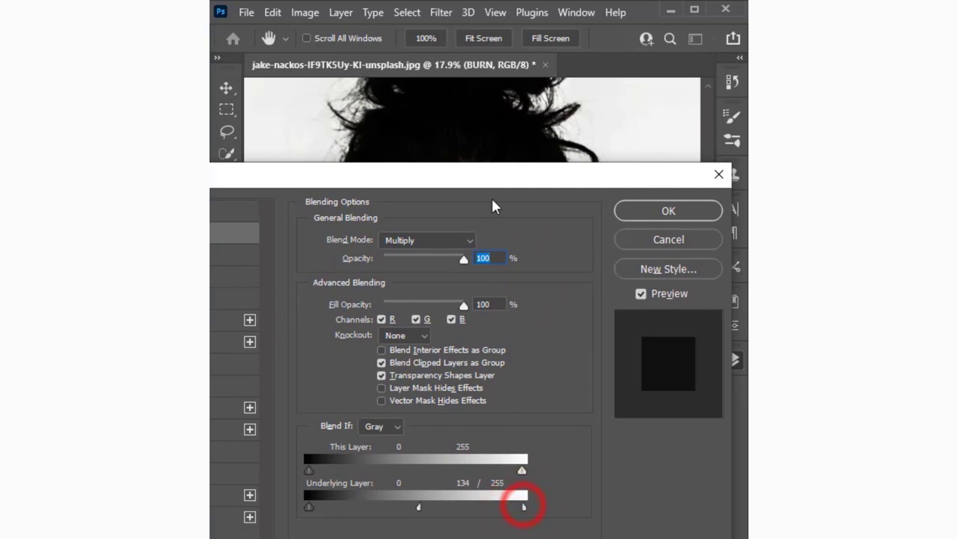
mouse_move(492, 183)
left_mouse_down()
mouse_move(522, 505)
mouse_move(493, 259)
left_mouse_up()
Group the BURN and DODGE layers with Ctrl+G and name the group DODGE & BURN
left_click(633, 283)
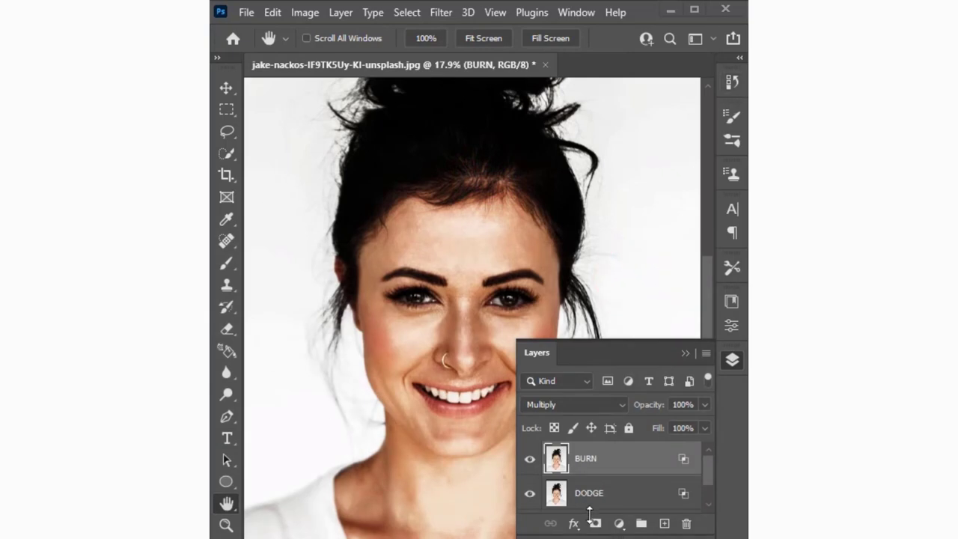
left_click(628, 496, "shift")
key("ctrl+g")
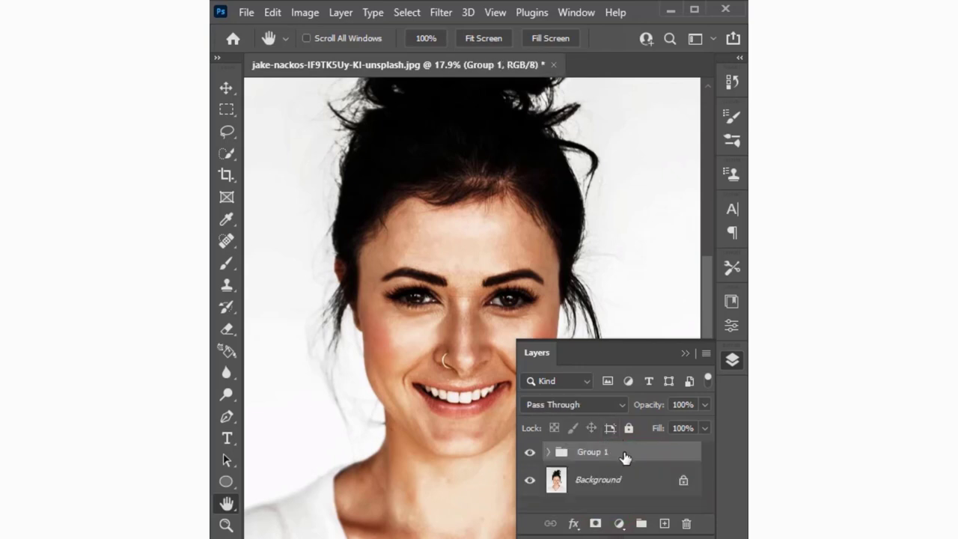
double_click(592, 452)
type("DODGE & BURN")
key("Return")
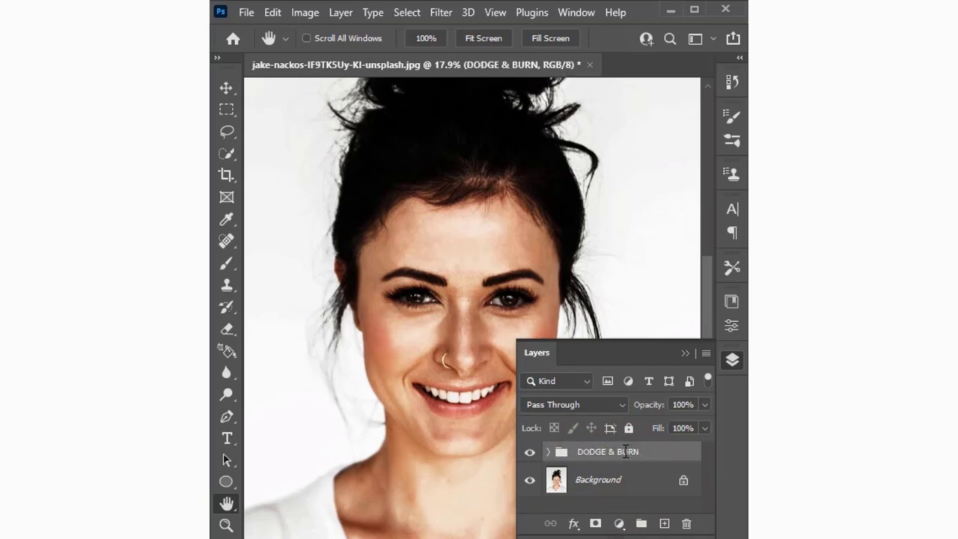
left_click(684, 352)
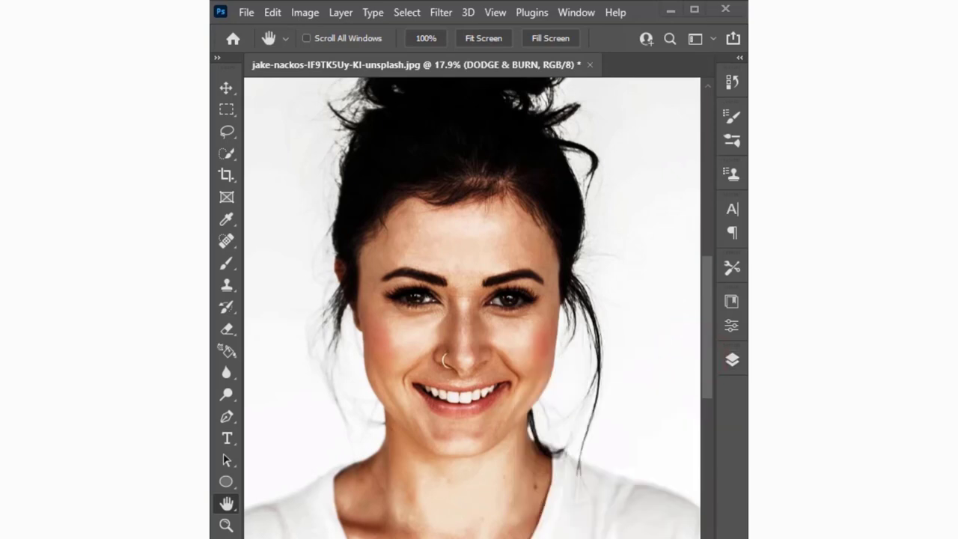
Add a mask to DODGE & BURN and fill it via Apply Image (Merged, RGB, Multiply, 100%)
left_click(731, 361)
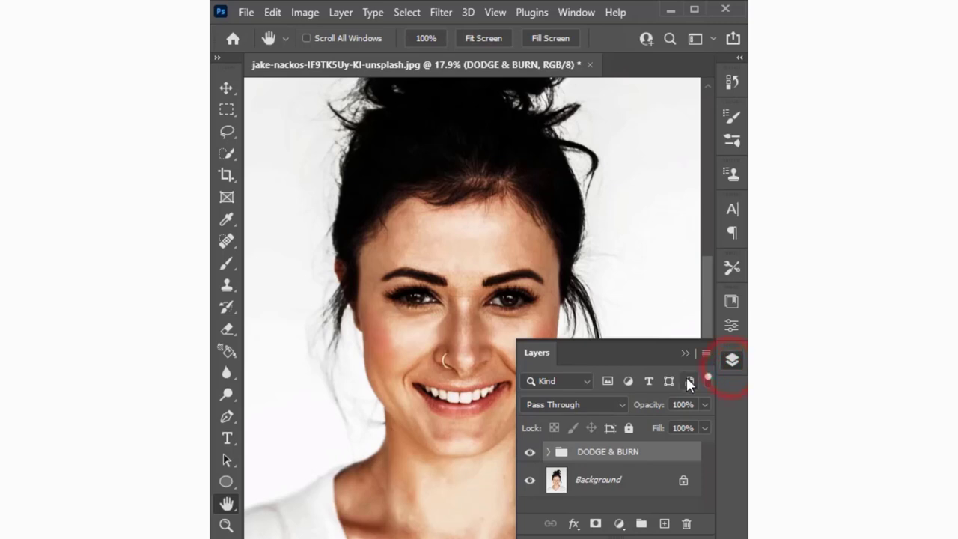
left_click(594, 524)
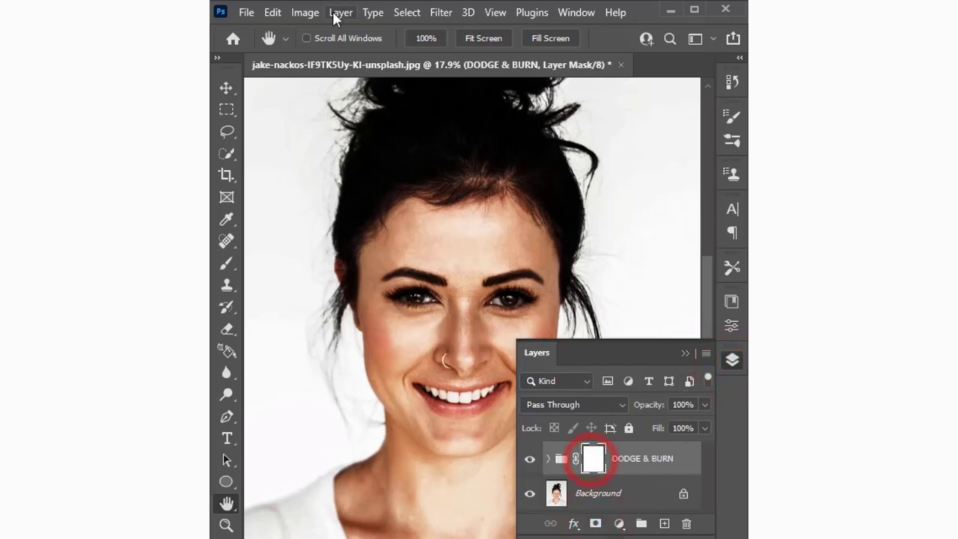
left_click(304, 12)
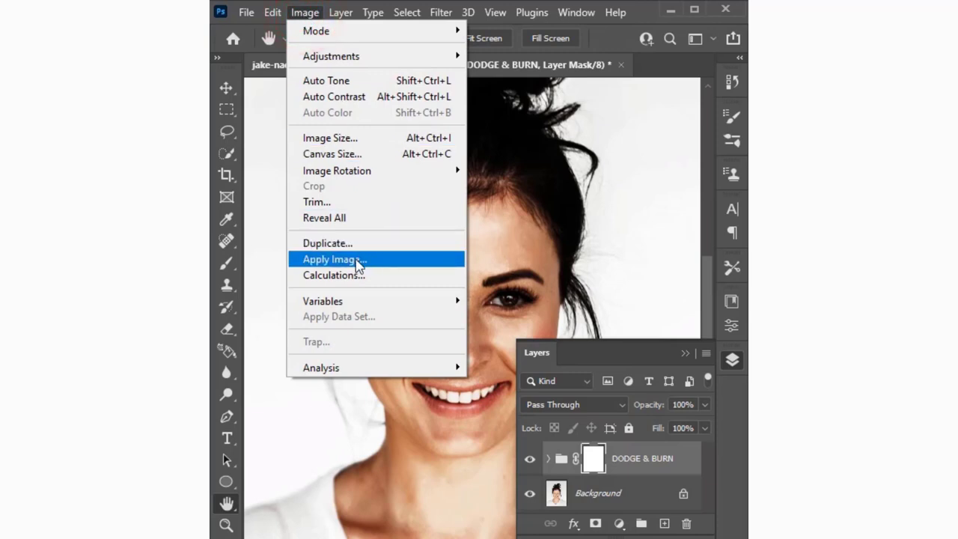
left_click(334, 259)
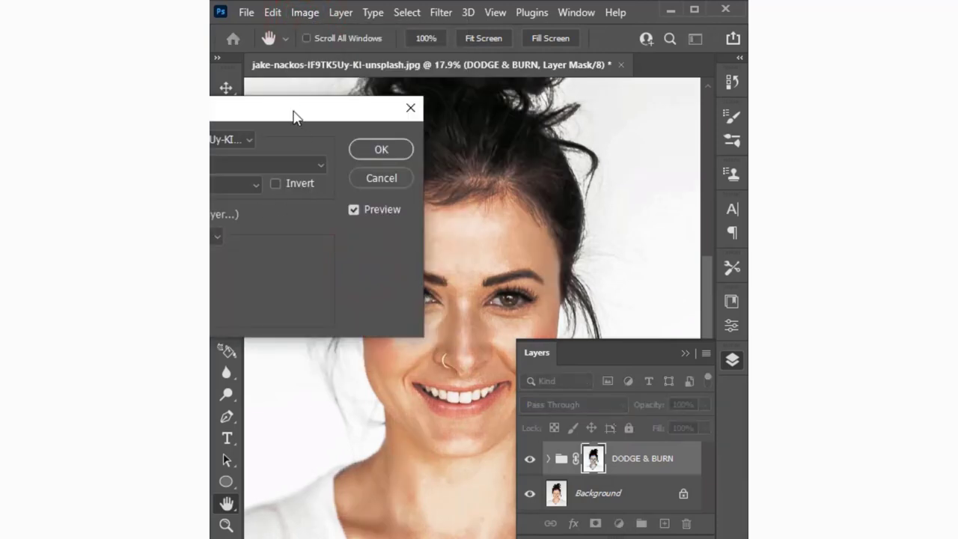
left_click_drag(294, 116, 444, 118)
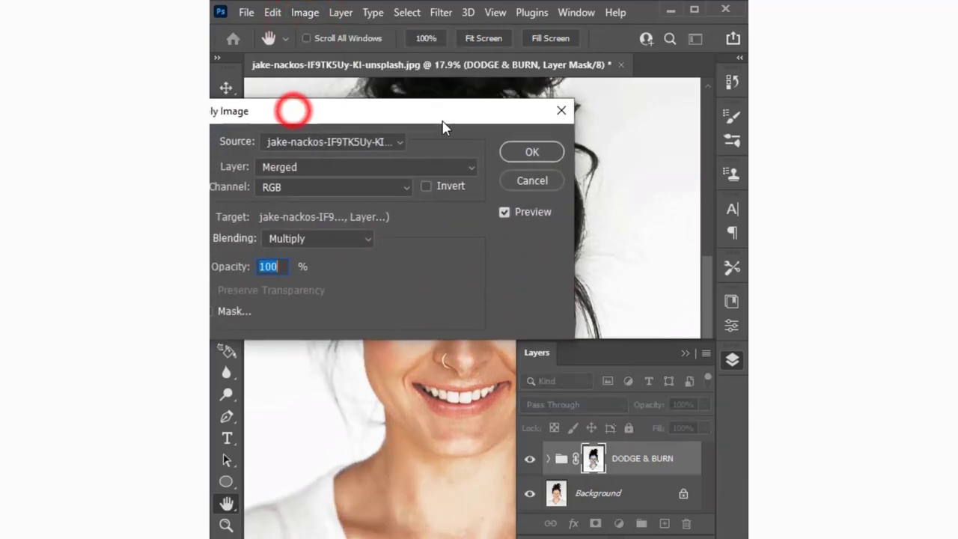
left_click(529, 154)
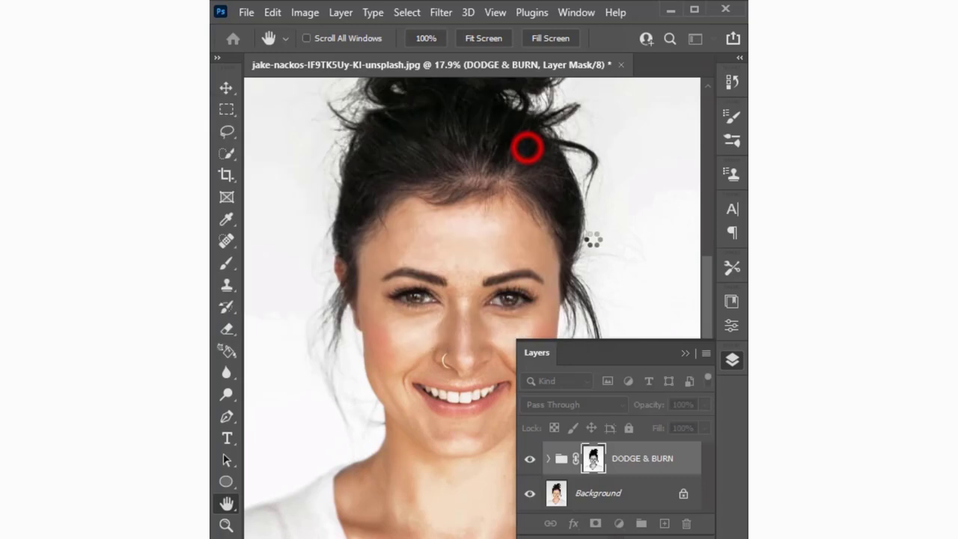
left_click(684, 353)
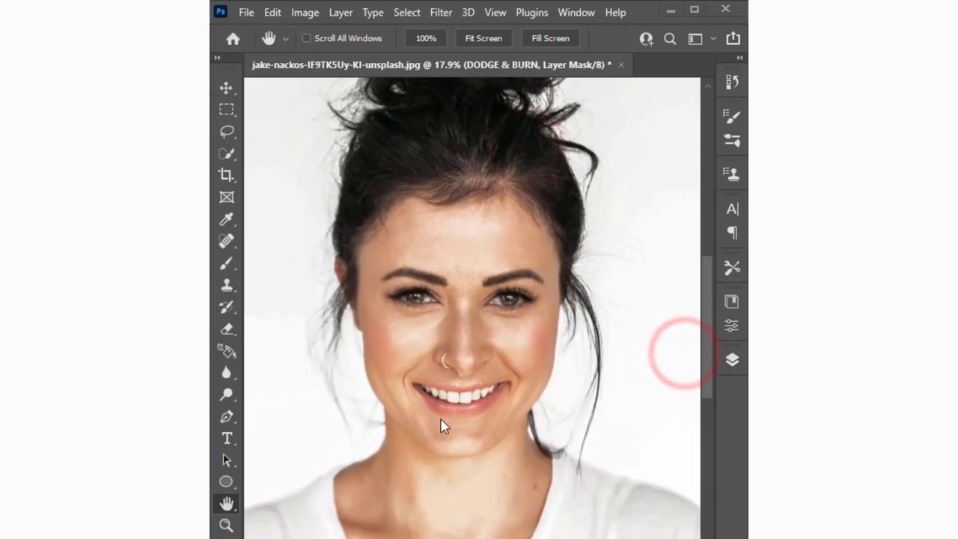
Add a pure white Solid Color fill layer above the DODGE & BURN group
left_click(728, 361)
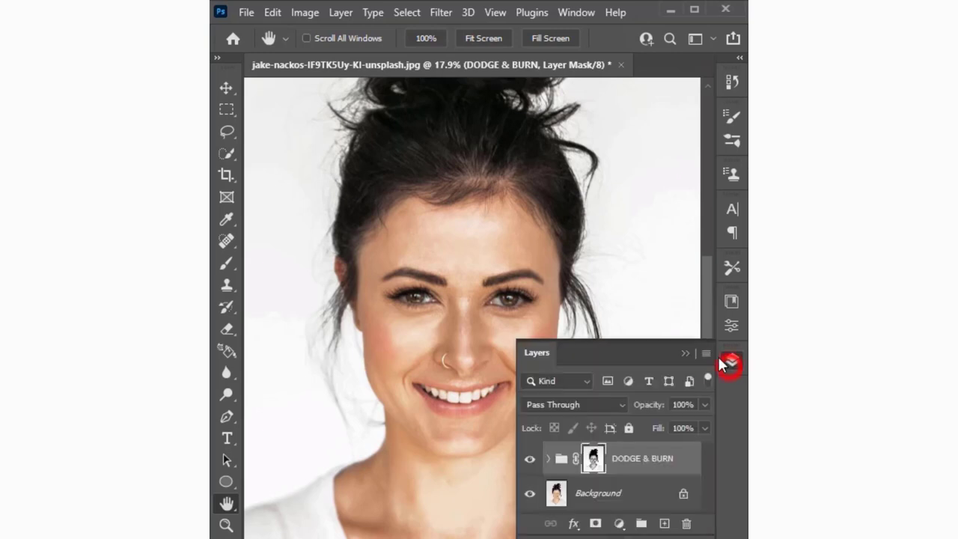
left_click(624, 526)
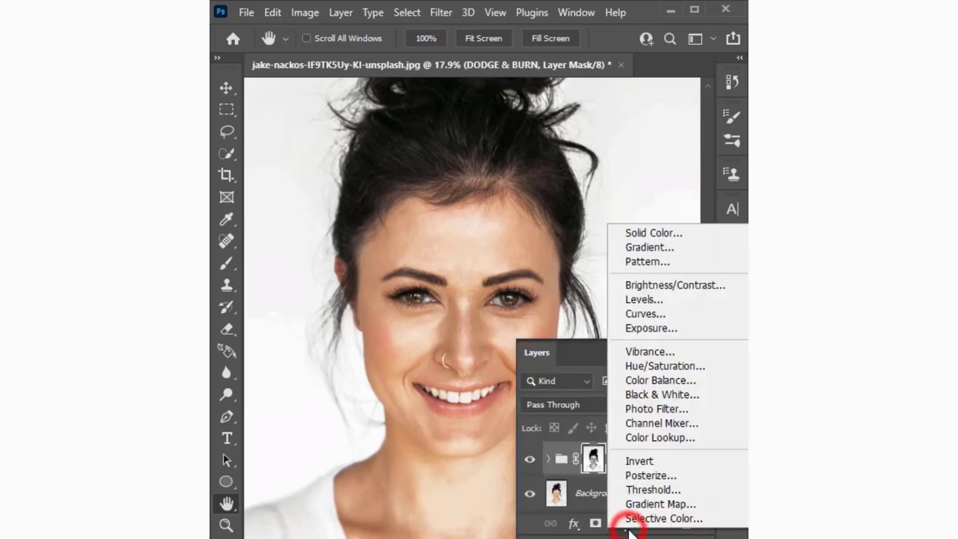
left_click(639, 234)
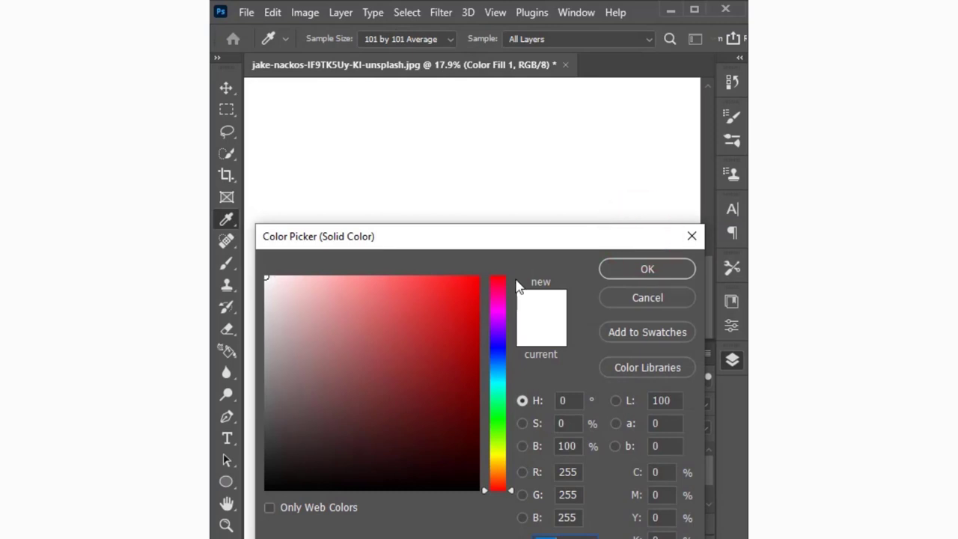
left_click_drag(273, 282, 264, 276)
left_click(647, 269)
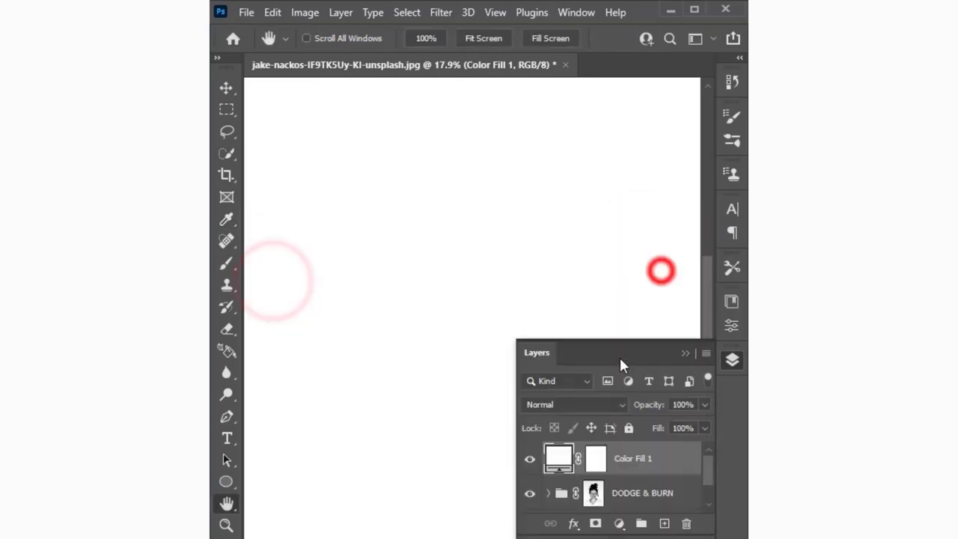
left_click(595, 464)
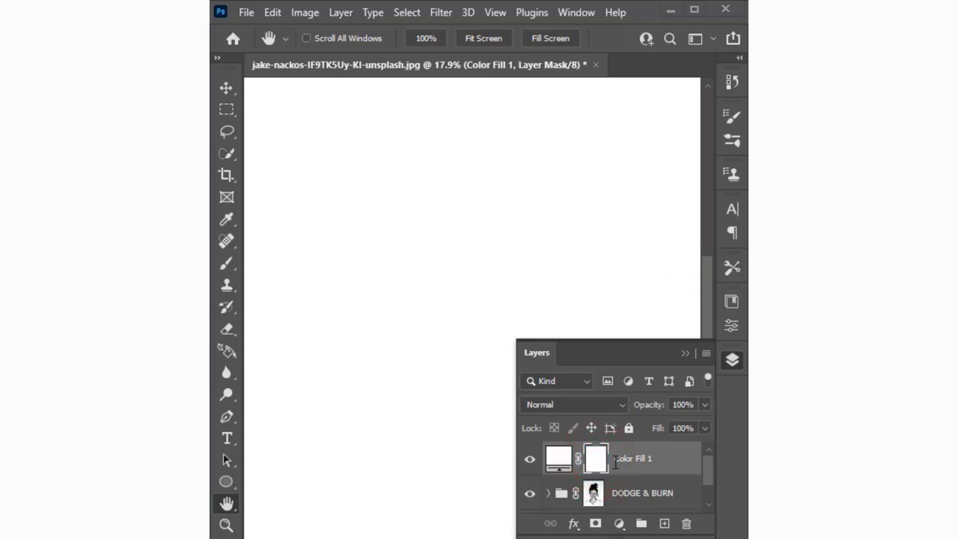
left_click(252, 97)
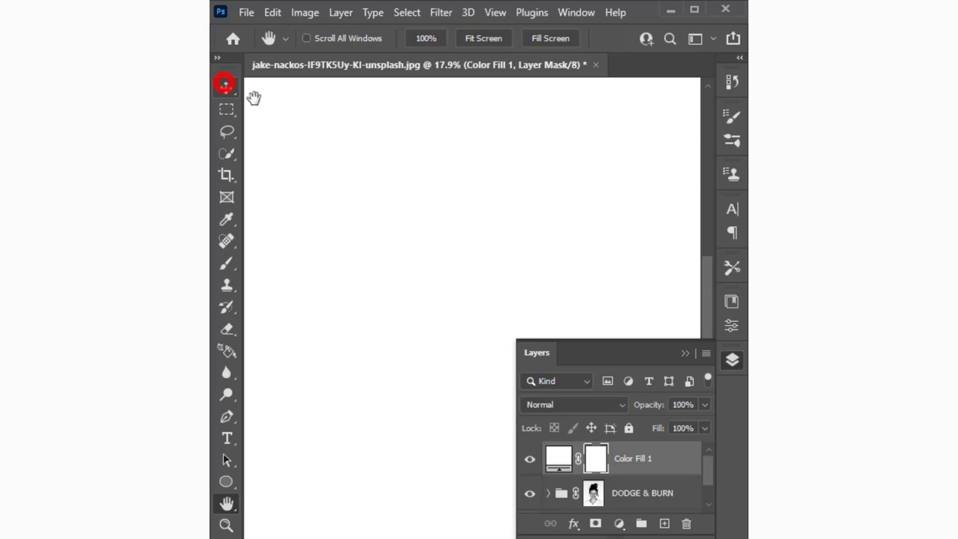
Rename Color Fill 1 to LIPS and open its Blending Options
double_click(625, 464)
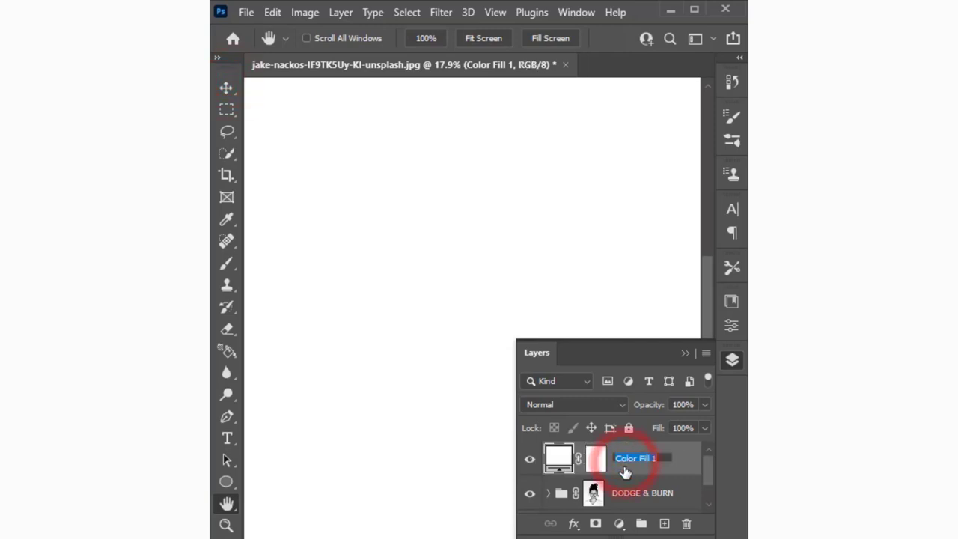
key("BackSpace")
type("LIPS")
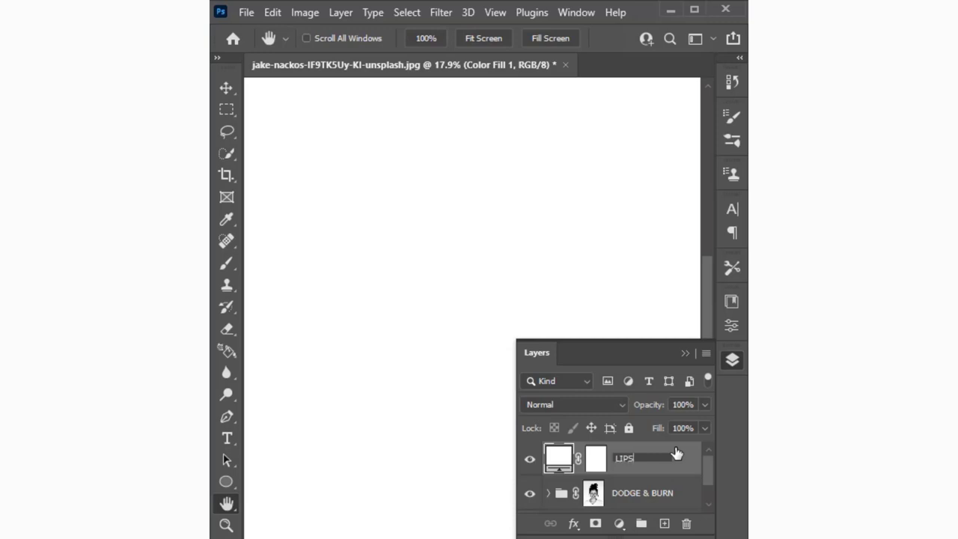
key("Return")
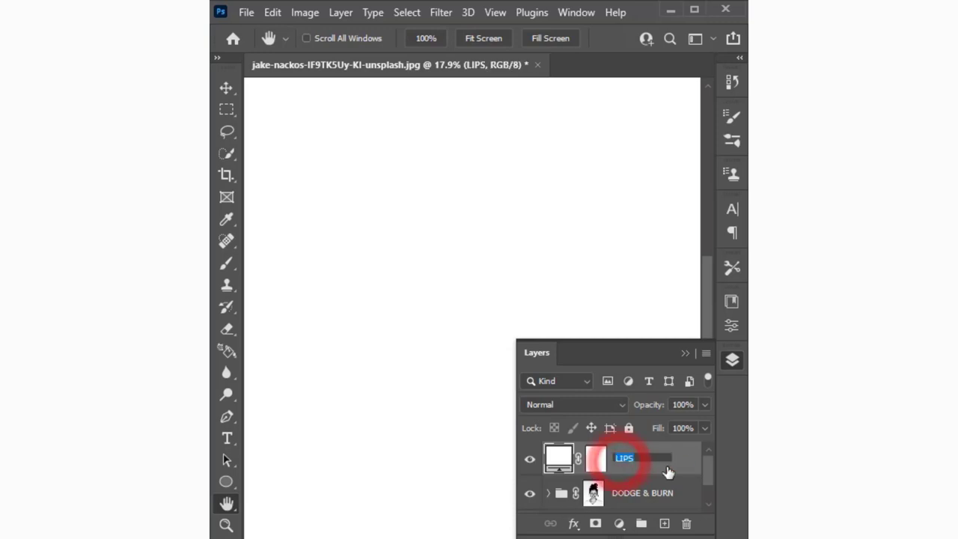
double_click(680, 456)
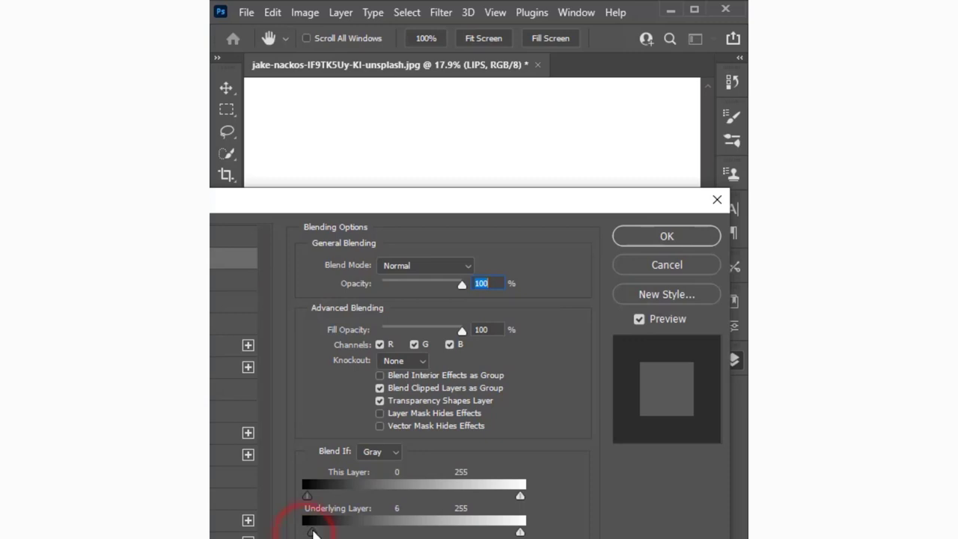
Raise LIPS's Underlying Layer black point and split it to 171/226 for a soft transition
left_click_drag(312, 532, 404, 533)
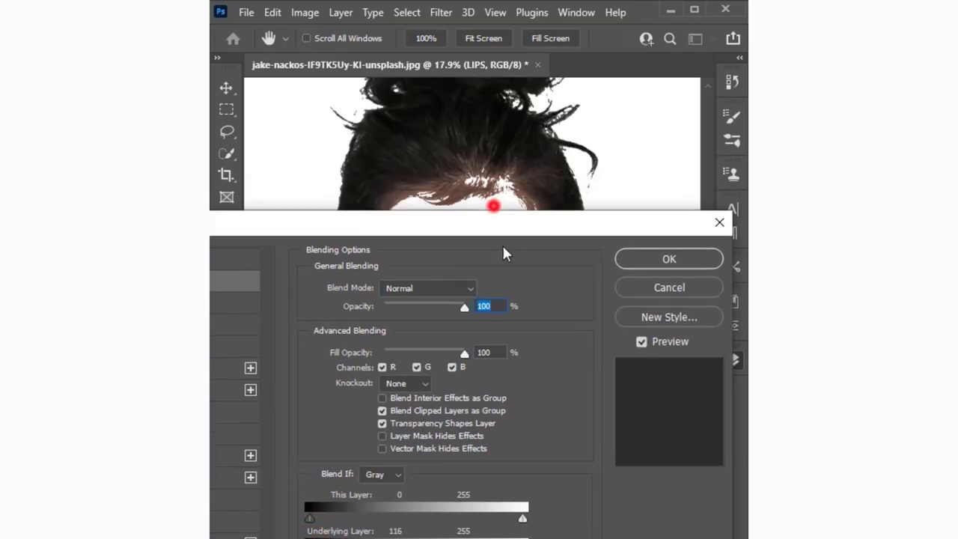
left_click_drag(494, 211, 484, 188)
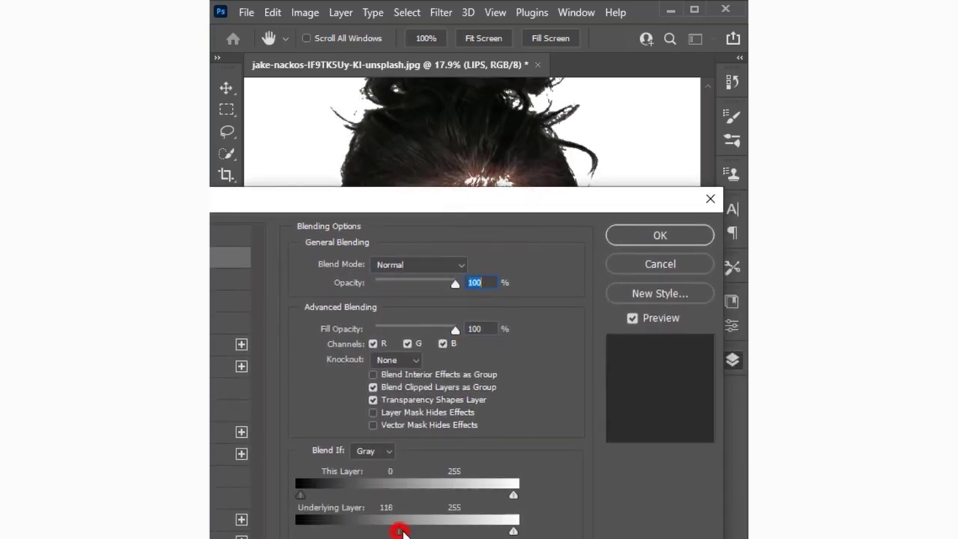
left_click_drag(486, 203, 503, 459)
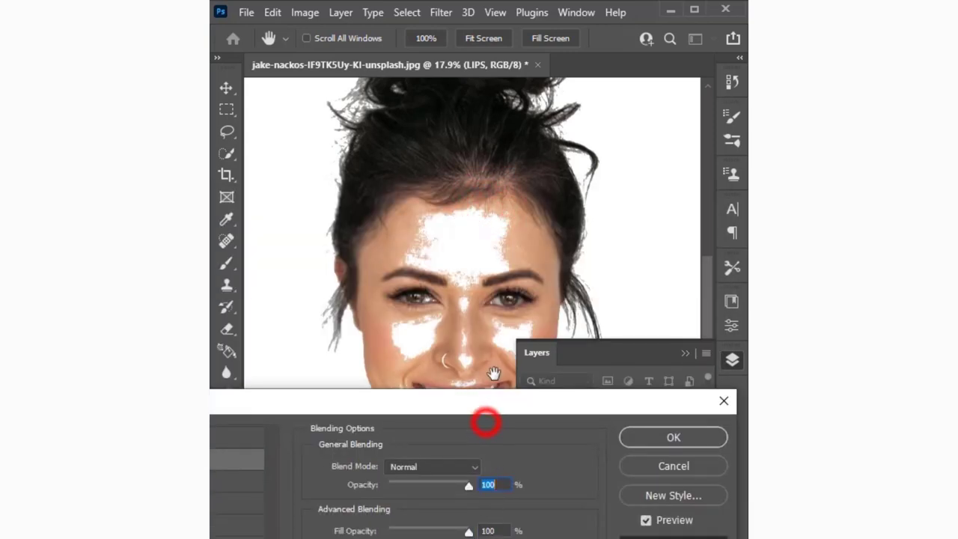
mouse_move(490, 404)
left_mouse_down()
mouse_move(501, 362)
mouse_move(483, 210)
left_mouse_up()
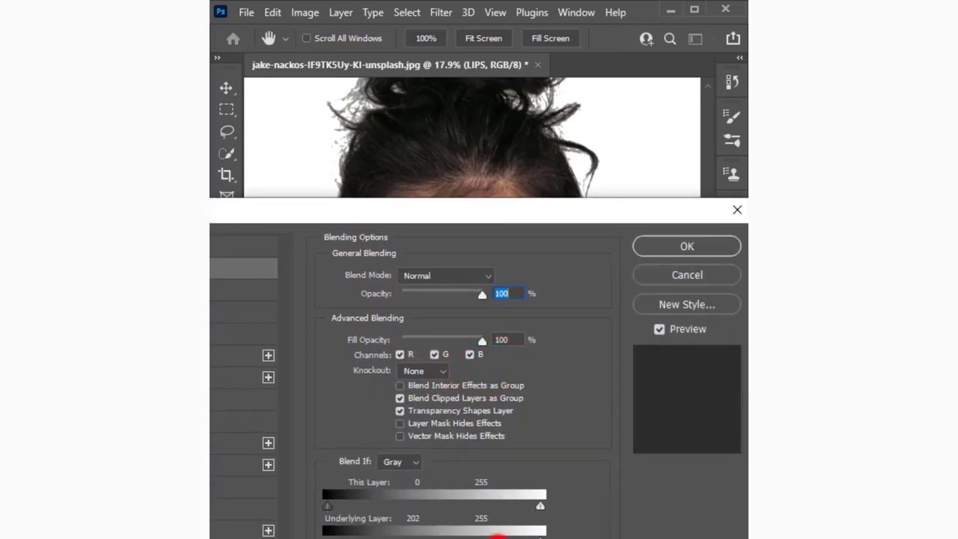
left_click_drag(499, 536, 486, 536)
mouse_move(503, 209)
left_mouse_down()
mouse_move(502, 517)
mouse_move(513, 188)
mouse_move(516, 476)
mouse_move(543, 189)
left_mouse_up()
left_click_drag(514, 524, 506, 522)
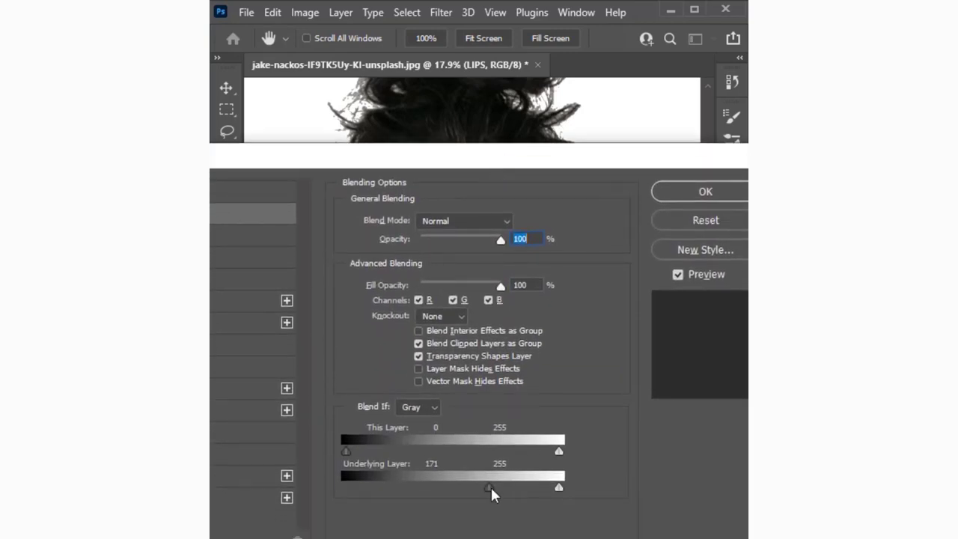
left_click_drag(490, 488, 563, 500, "alt")
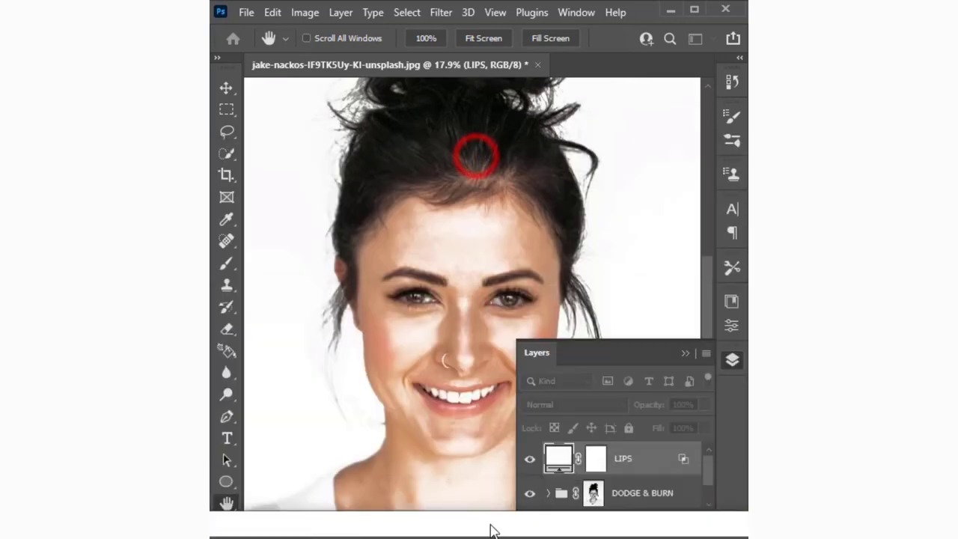
Accept the LIPS blending settings and invert its layer mask to solid black
left_click(705, 313)
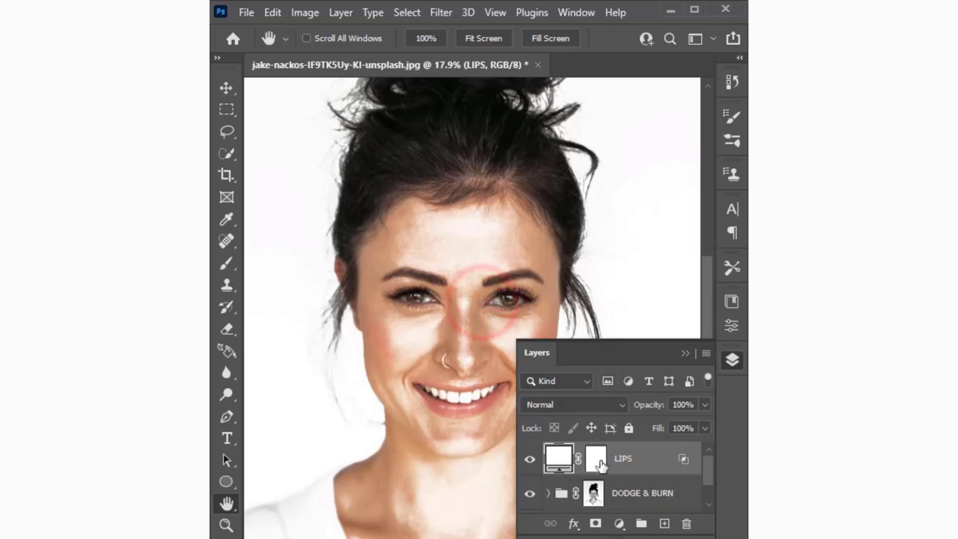
left_click(597, 458)
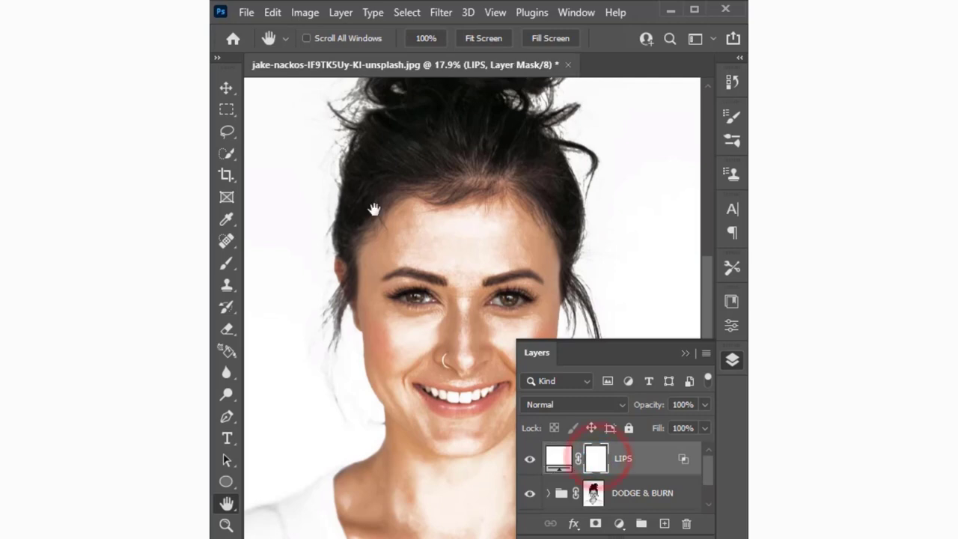
left_click(304, 13)
left_click(339, 57)
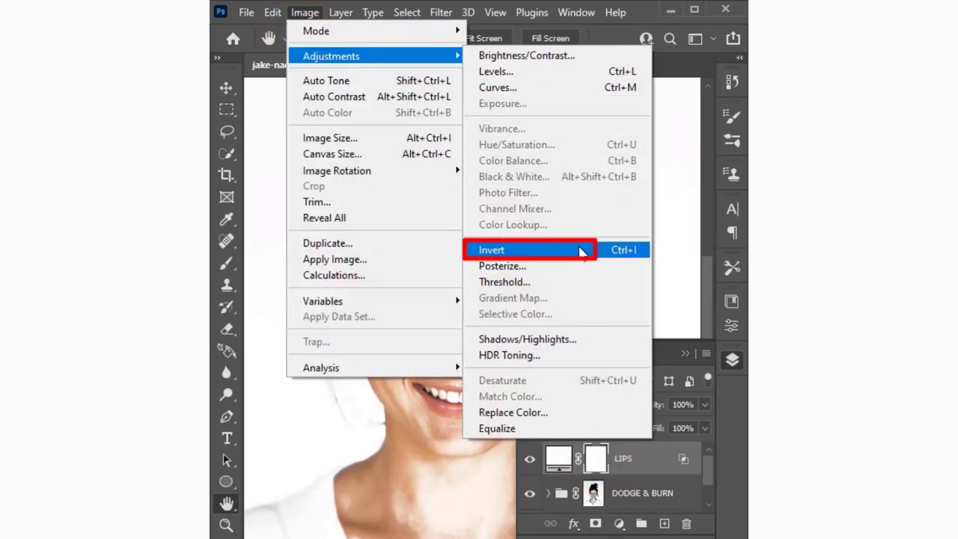
left_click(581, 257)
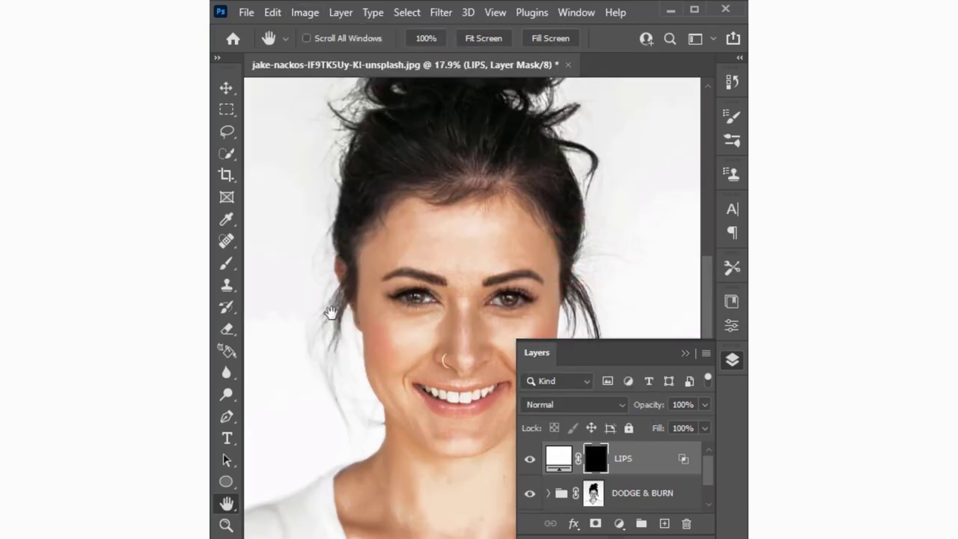
Select the Brush tool with 55 px size and 0% hardness
left_click(226, 263)
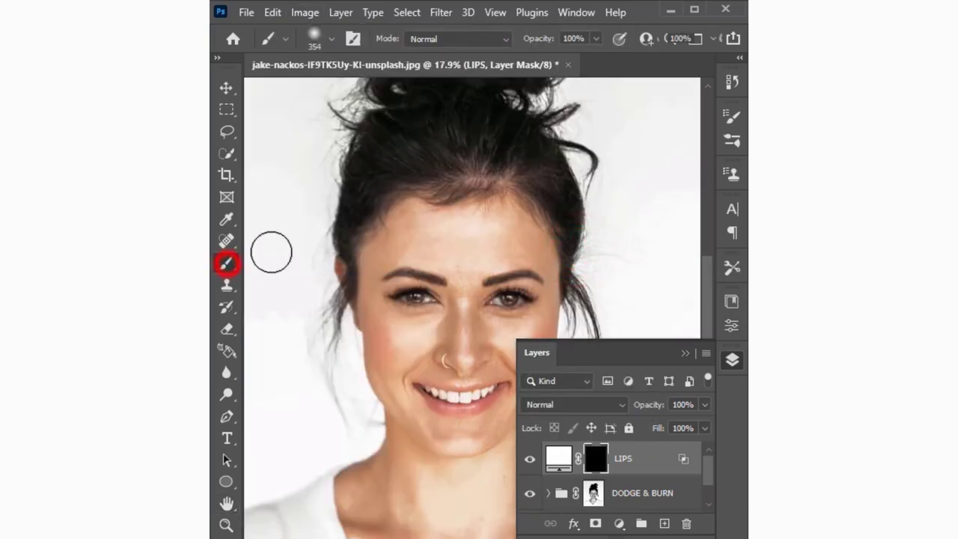
left_click(329, 37)
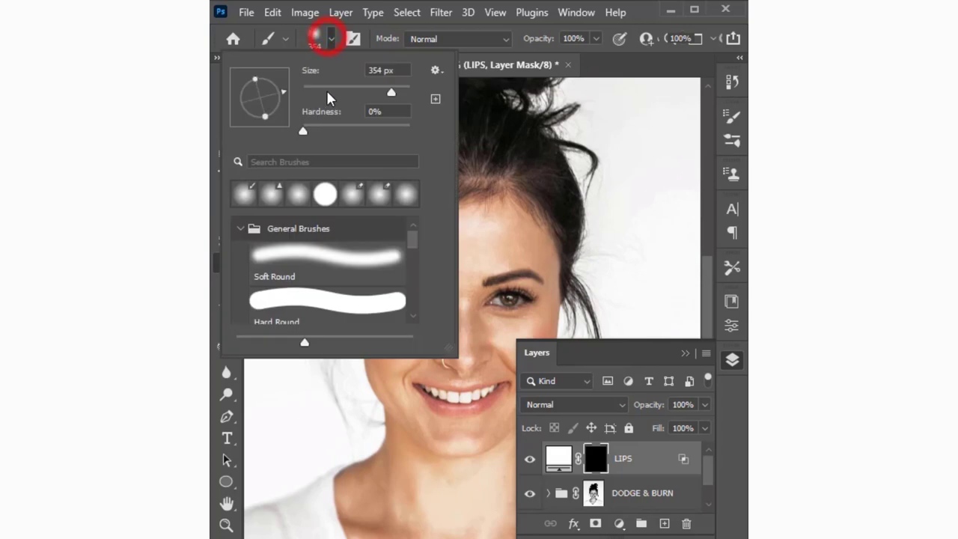
left_click(332, 88)
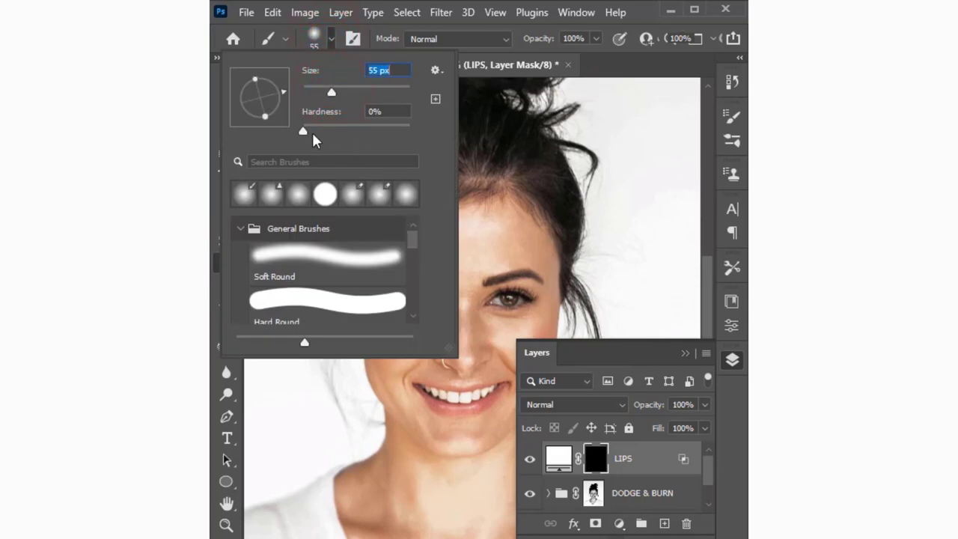
left_click(306, 131)
left_click(599, 349)
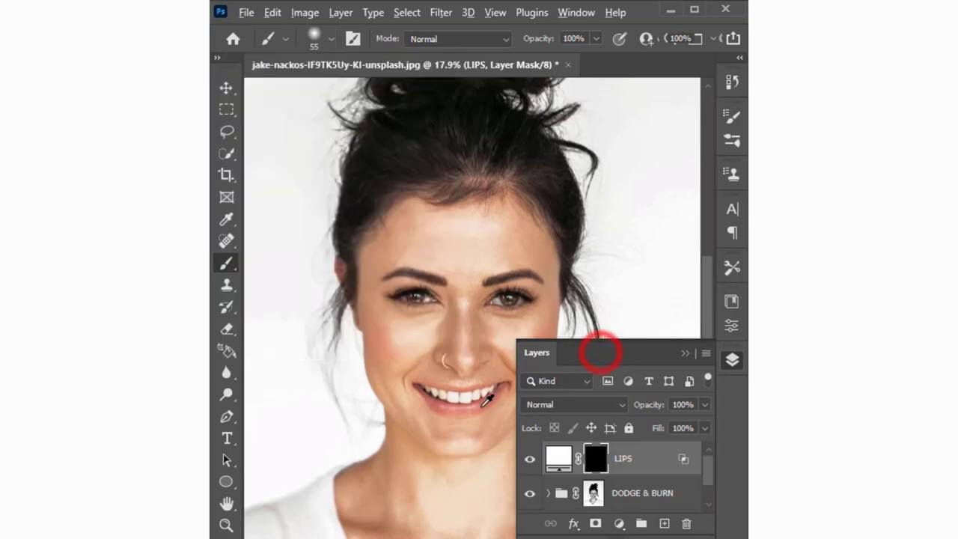
Zoom in on the mouth and paint the LIPS mask white over the upper lip
scroll(486, 399, "up", 1)
scroll(471, 404, "up", 3)
scroll(419, 403, "up", 1)
left_click_drag(370, 393, 482, 394)
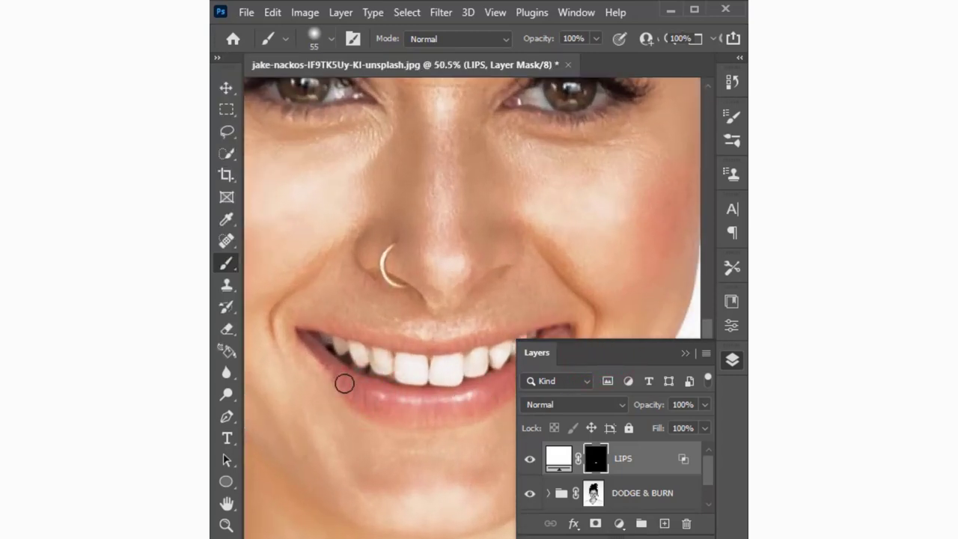
left_click_drag(344, 383, 347, 389)
left_click(379, 338)
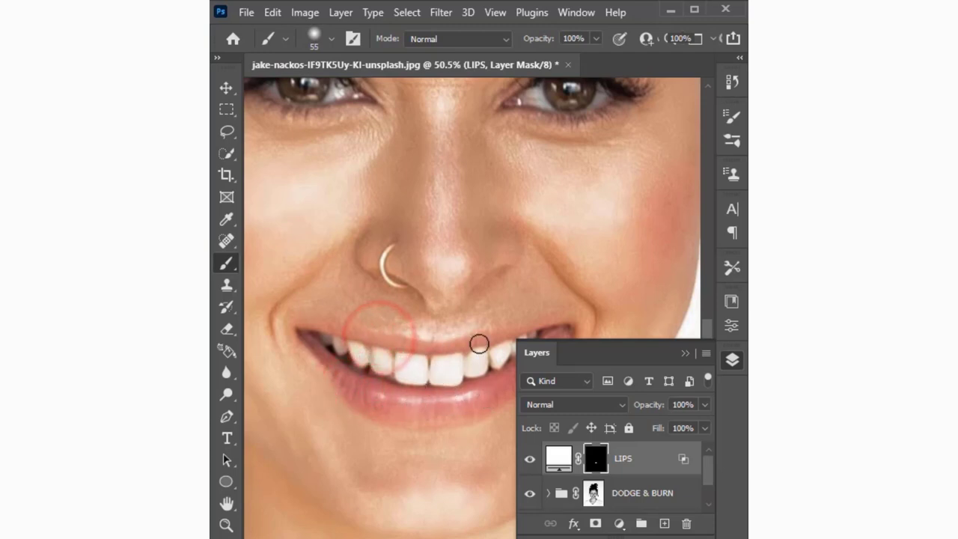
left_click(359, 335)
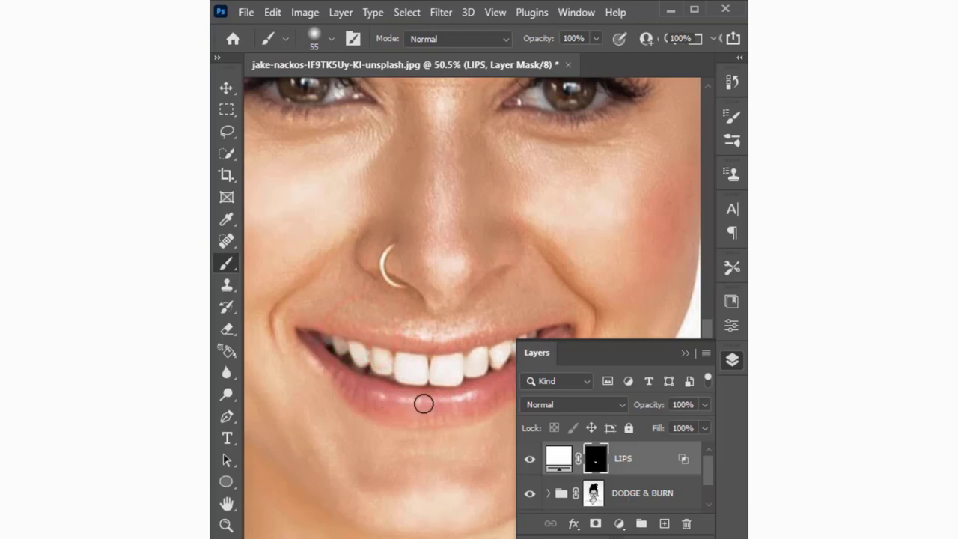
Paint the mask at the right lip corner and the left side of the lower lip
left_click_drag(424, 403, 374, 367)
left_click(481, 327)
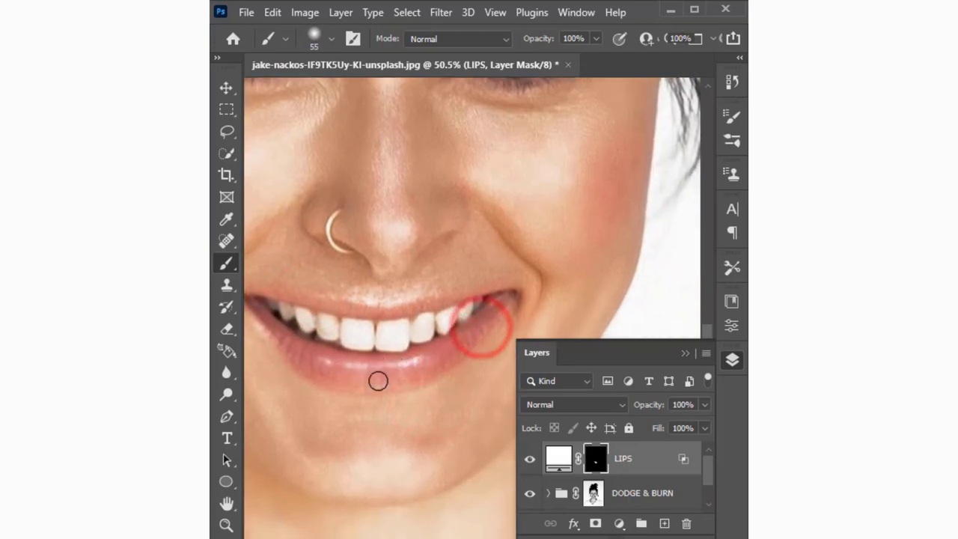
left_click(337, 377)
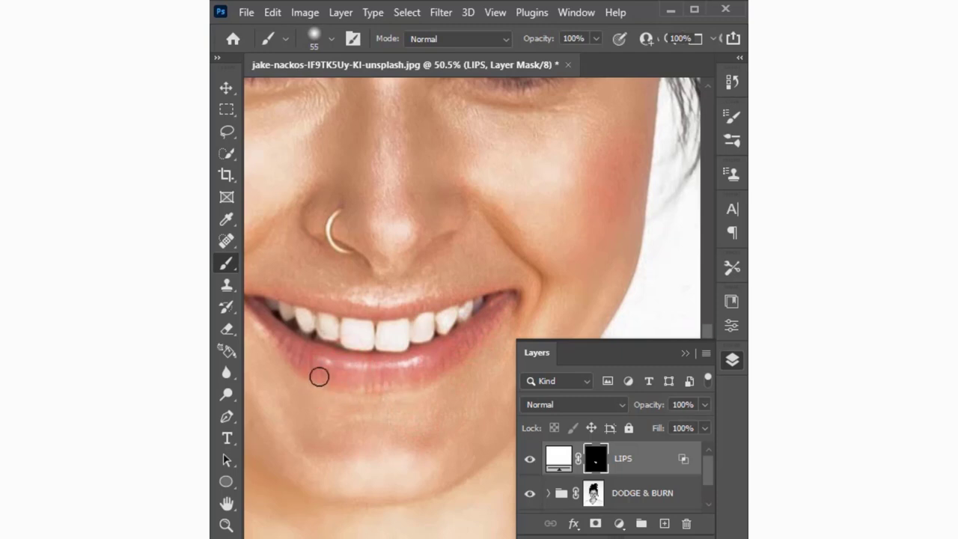
scroll(419, 408, "down", 3)
scroll(414, 404, "down", 2)
scroll(419, 404, "down", 2)
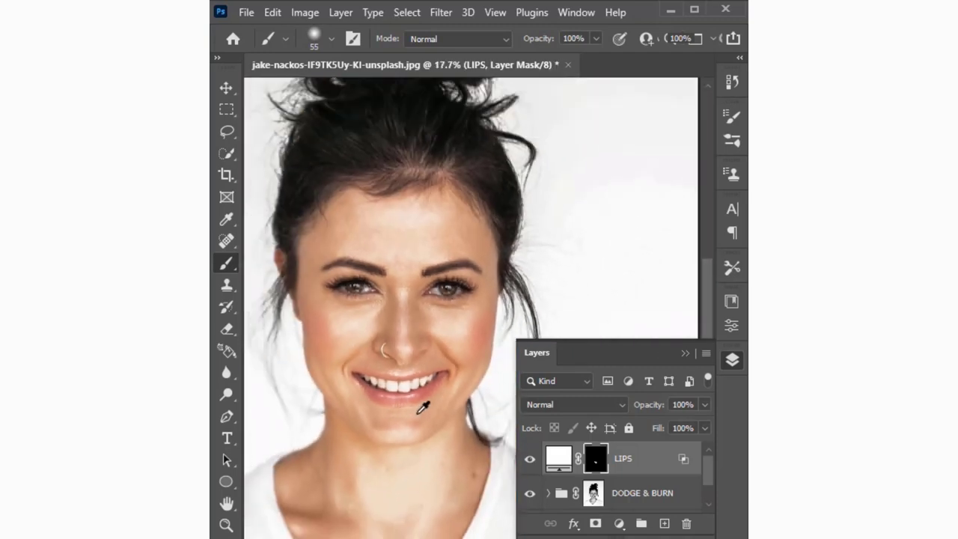
scroll(425, 406, "up", 1)
scroll(419, 404, "up", 1)
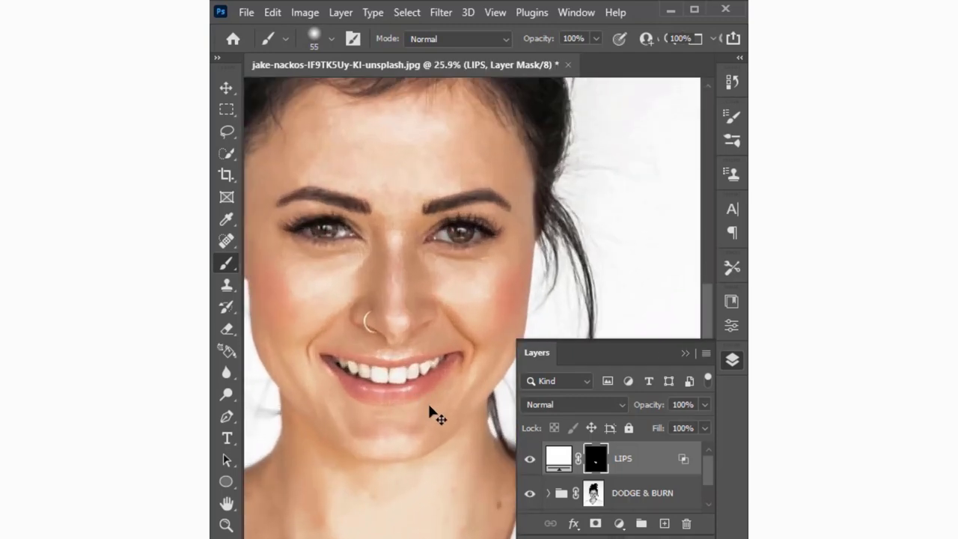
scroll(412, 390, "down", 2)
scroll(423, 378, "down", 1)
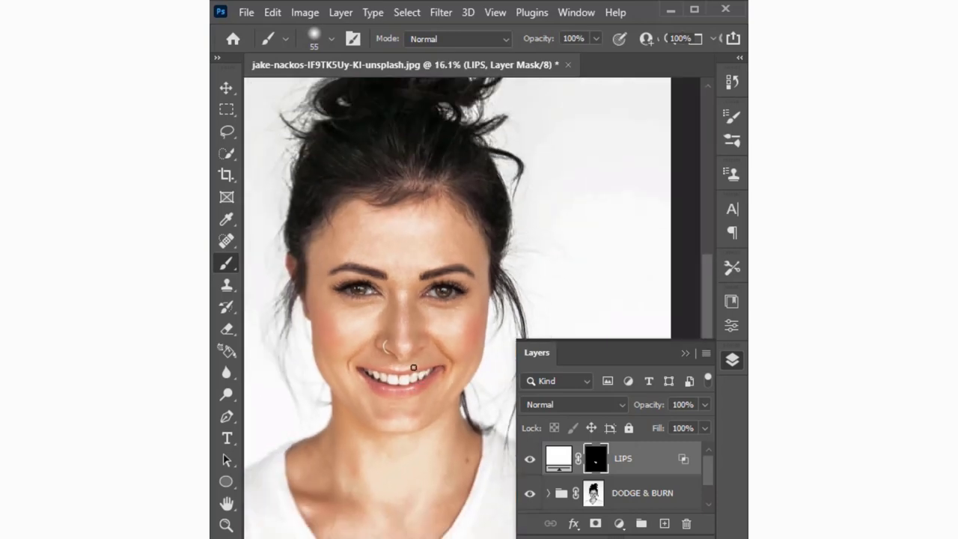
scroll(401, 360, "up", 1)
scroll(349, 367, "up", 1)
scroll(389, 378, "up", 2)
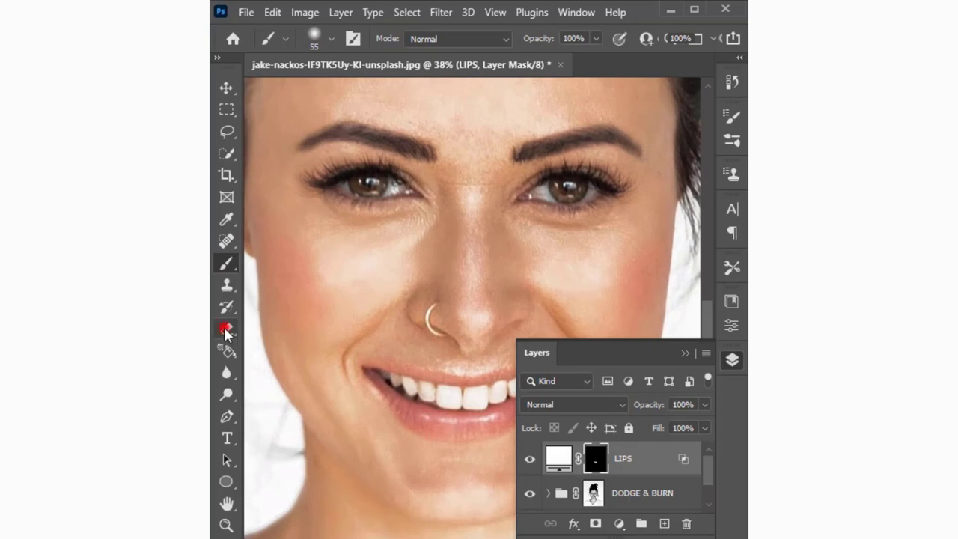
Switch to a 53 px Eraser and touch up the LIPS mask at the mouth corner
left_click(227, 329)
left_click(331, 38)
left_click_drag(318, 90, 331, 90)
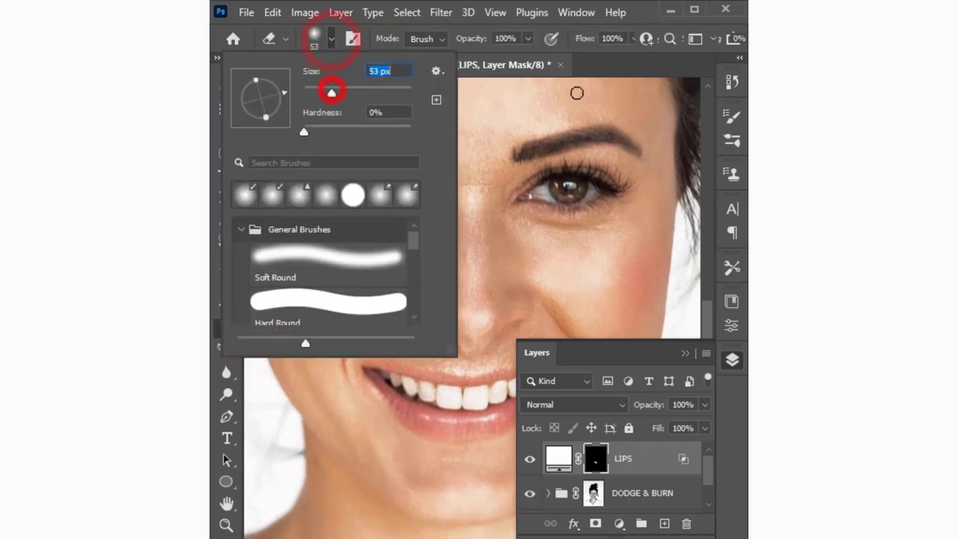
left_click(603, 68)
left_click(367, 382)
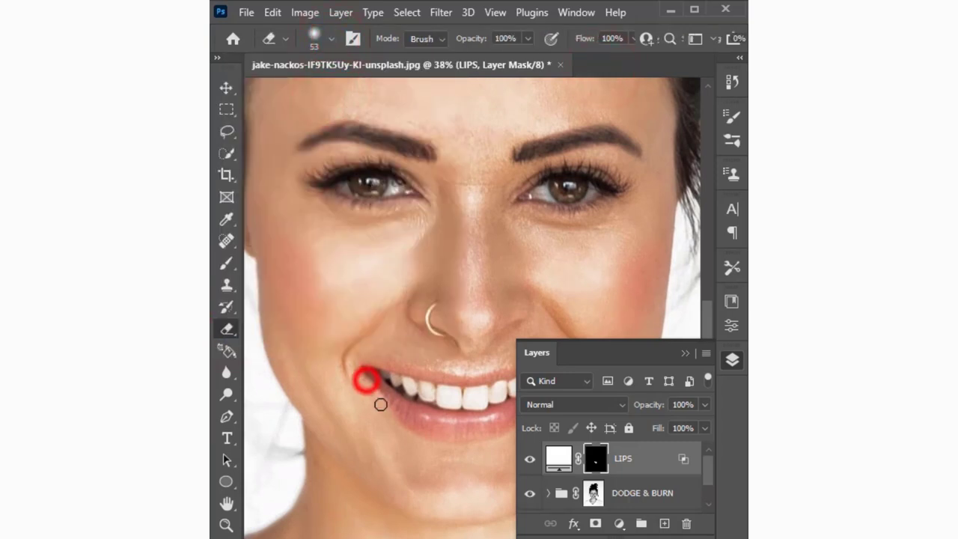
Touch up the mask below the lower lip, then zoom out to 17.7% showing the whole face
left_click_drag(396, 445, 317, 374)
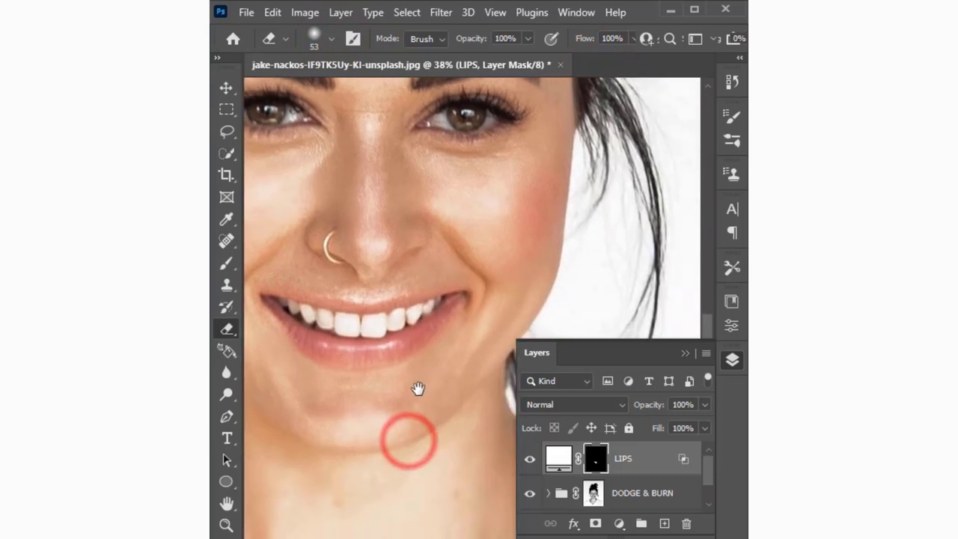
left_click_drag(427, 411, 439, 392)
left_click(360, 352)
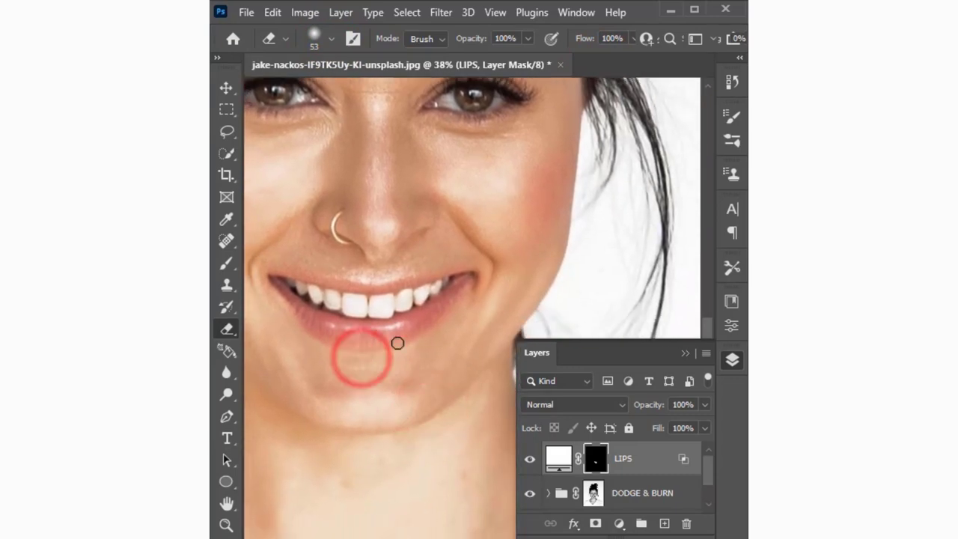
scroll(369, 349, "down", 1)
scroll(368, 349, "down", 2)
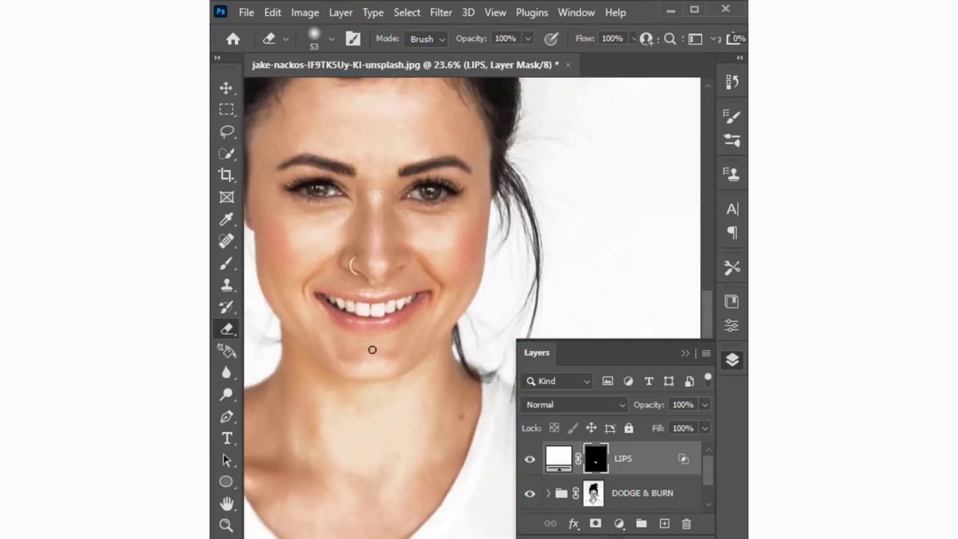
scroll(367, 329, "down", 1)
scroll(363, 279, "down", 1)
left_click_drag(364, 237, 449, 280)
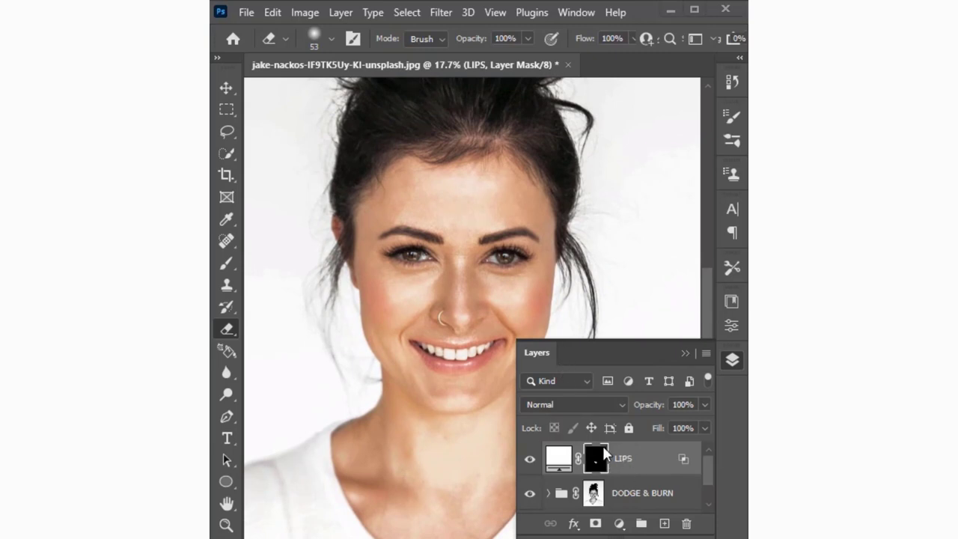
Add a white solid-colour fill layer above the LIPS layer
left_click(558, 458)
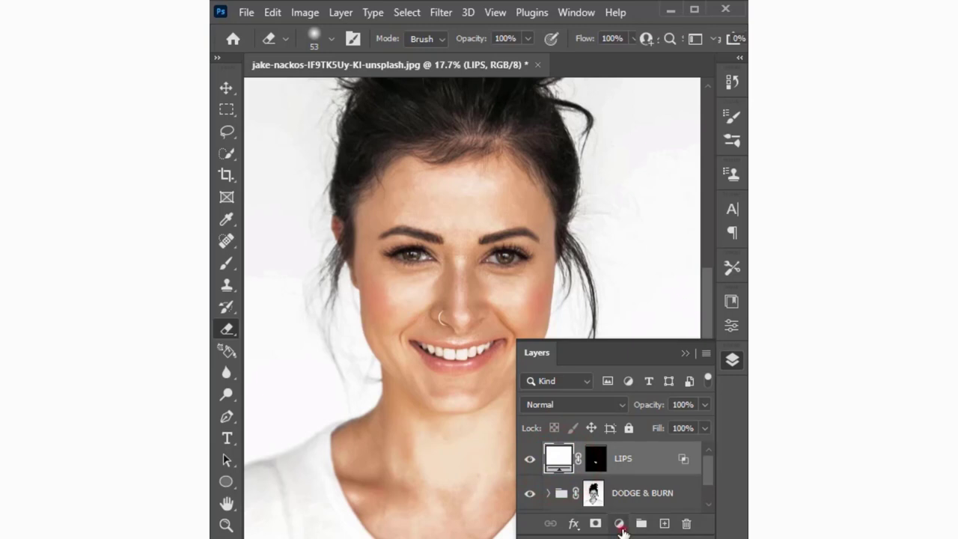
left_click(618, 523)
left_click(677, 234)
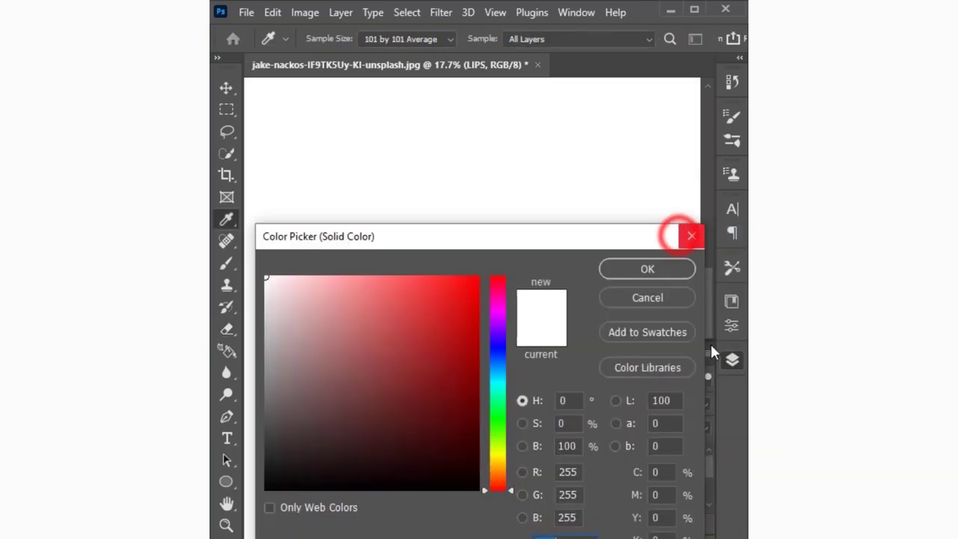
left_click(267, 277)
left_click(627, 268)
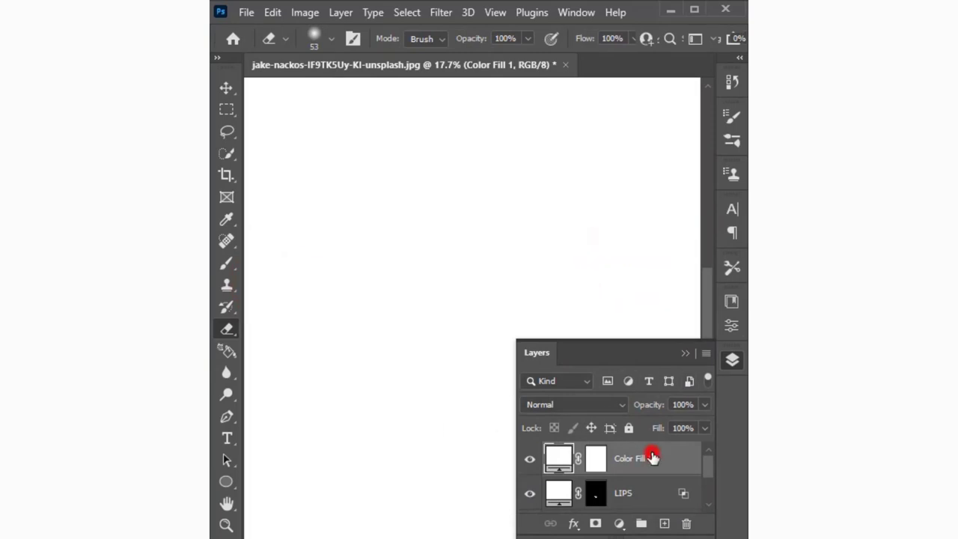
Rename the new Color Fill layer to EYE
double_click(653, 457)
key("BackSpace")
key("BackSpace")
key("BackSpace")
key("BackSpace")
type("Eye")
key("BackSpace")
key("BackSpace")
type("Y")
type("E")
key("Return")
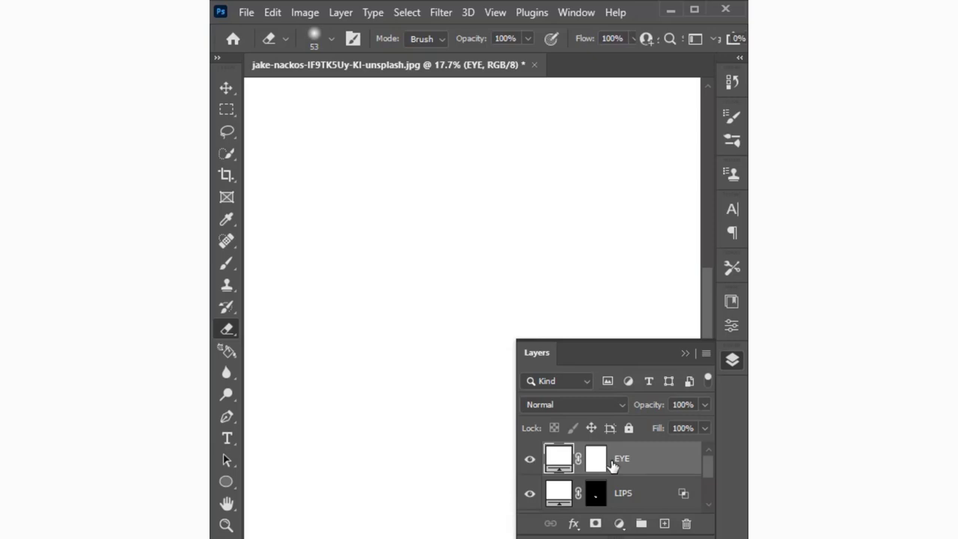
right_click(612, 466)
In EYE's Blending Options, raise the Underlying Layer black point to about 45
left_click(513, 25)
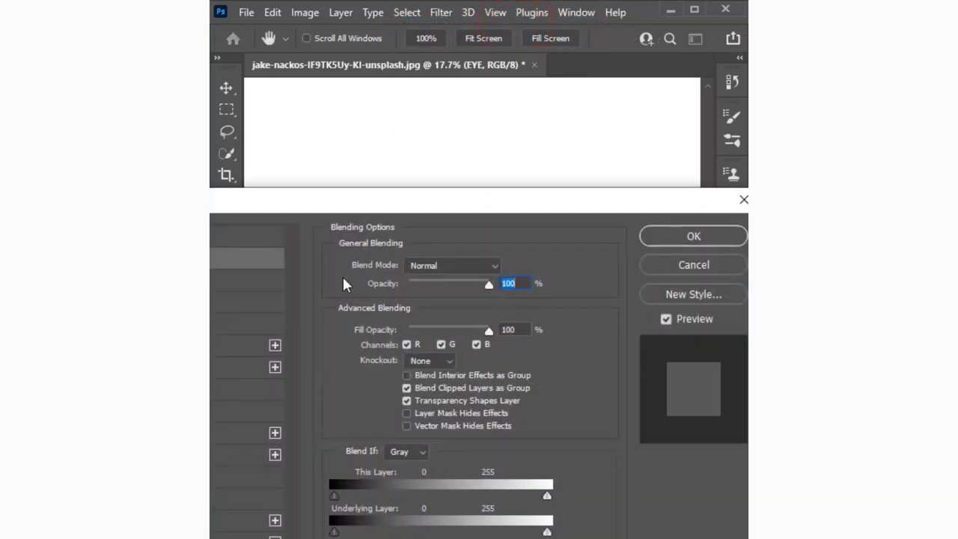
left_click_drag(491, 210, 497, 210)
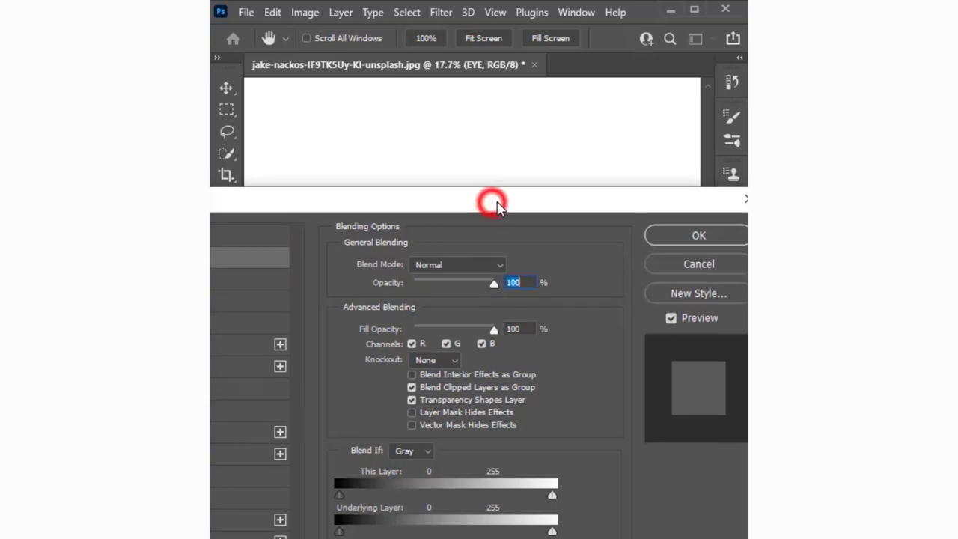
left_click_drag(339, 531, 355, 531)
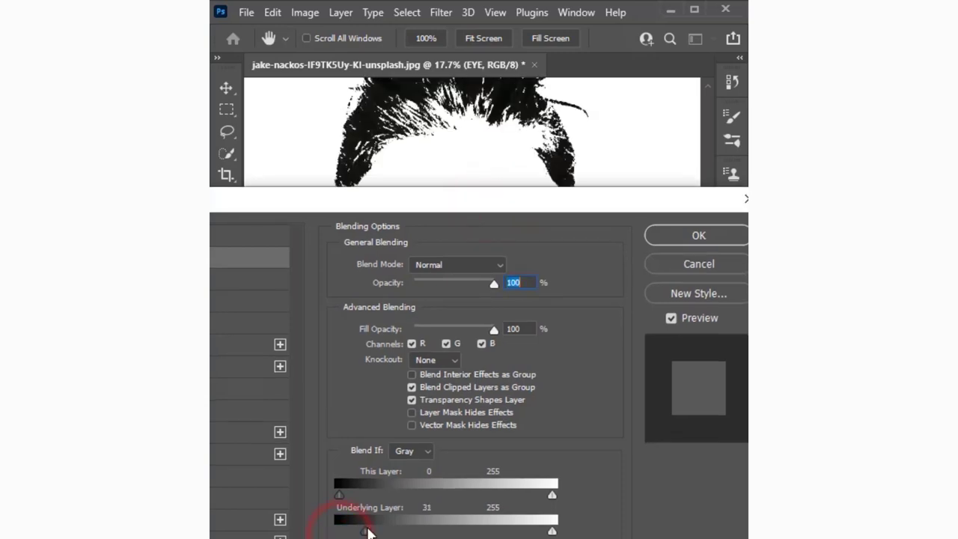
mouse_move(444, 205)
left_mouse_down()
mouse_move(471, 314)
mouse_move(461, 219)
left_mouse_up()
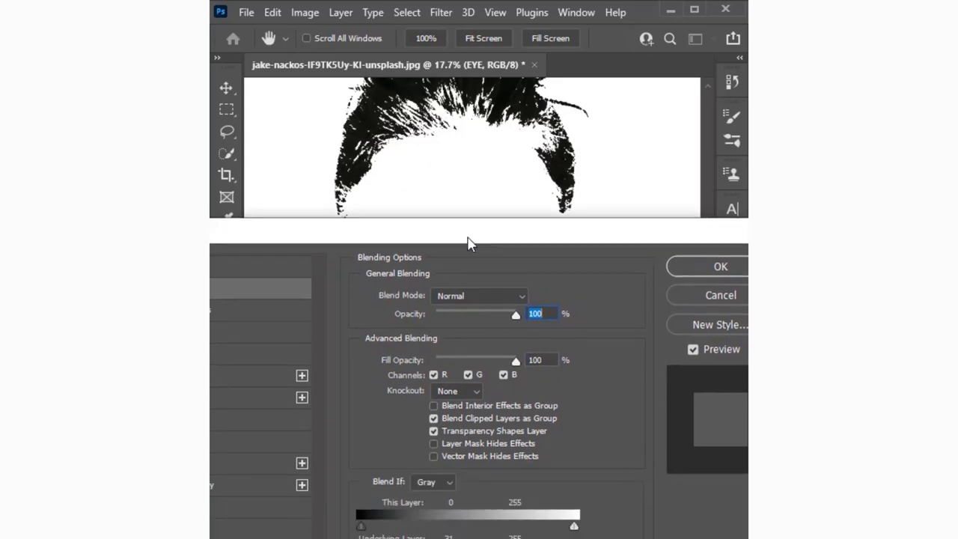
left_click_drag(384, 532, 386, 532)
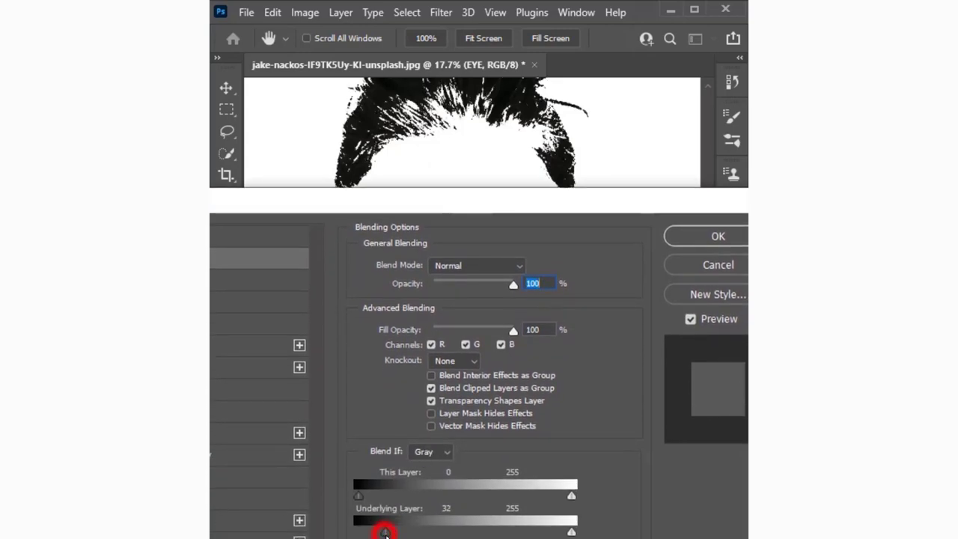
mouse_move(470, 212)
left_mouse_down()
mouse_move(483, 253)
mouse_move(430, 207)
left_mouse_up()
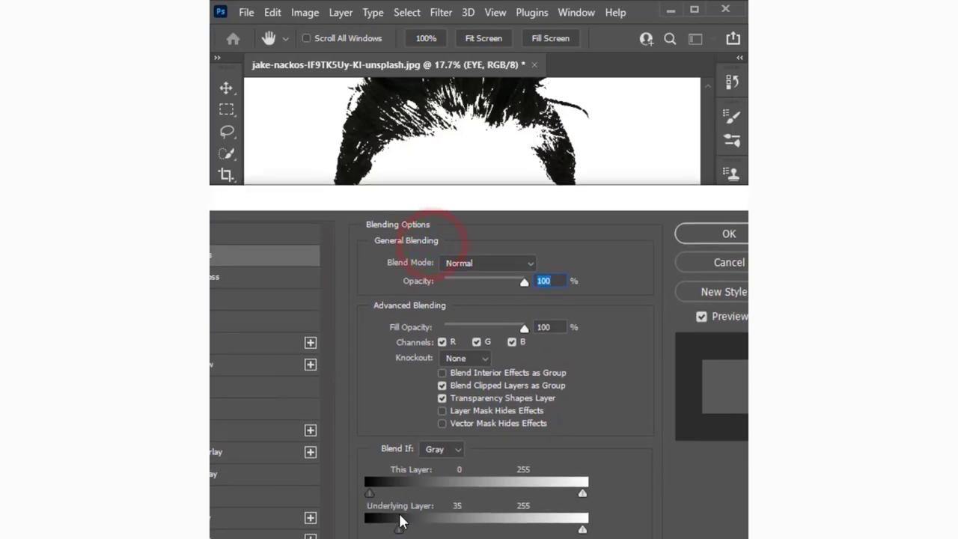
left_click_drag(404, 532, 412, 533)
left_click_drag(453, 203, 473, 190)
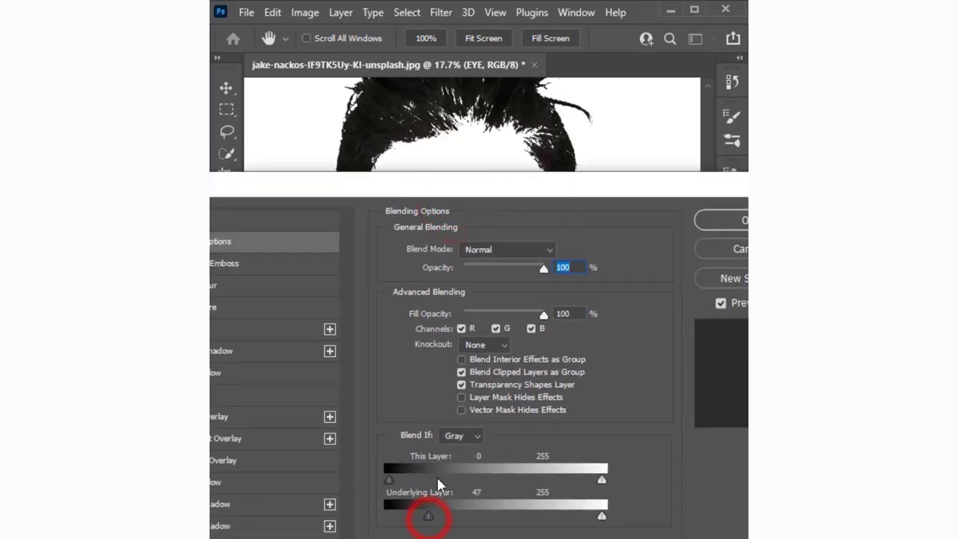
mouse_move(460, 188)
left_mouse_down()
mouse_move(476, 355)
mouse_move(483, 220)
mouse_move(472, 376)
mouse_move(464, 161)
mouse_move(493, 254)
mouse_move(487, 147)
left_mouse_up()
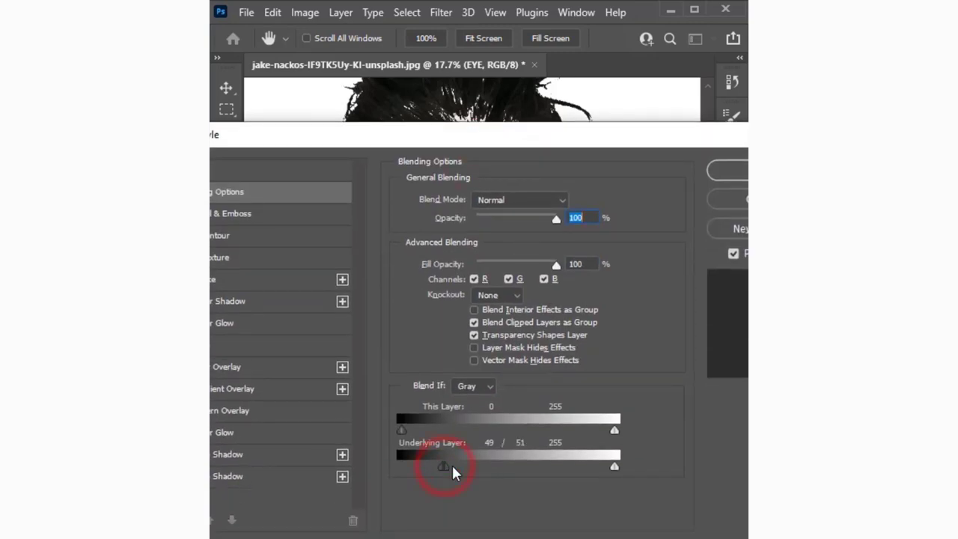
Split the underlying black slider into a soft 49–187 transition and apply it
left_click_drag(445, 466, 544, 461)
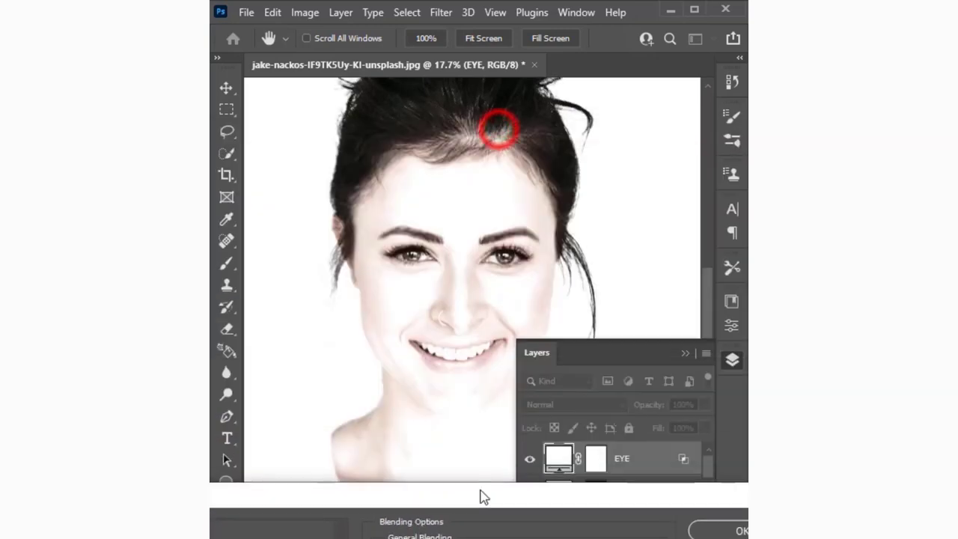
mouse_move(499, 134)
left_mouse_down()
mouse_move(483, 458)
mouse_move(472, 185)
left_mouse_up()
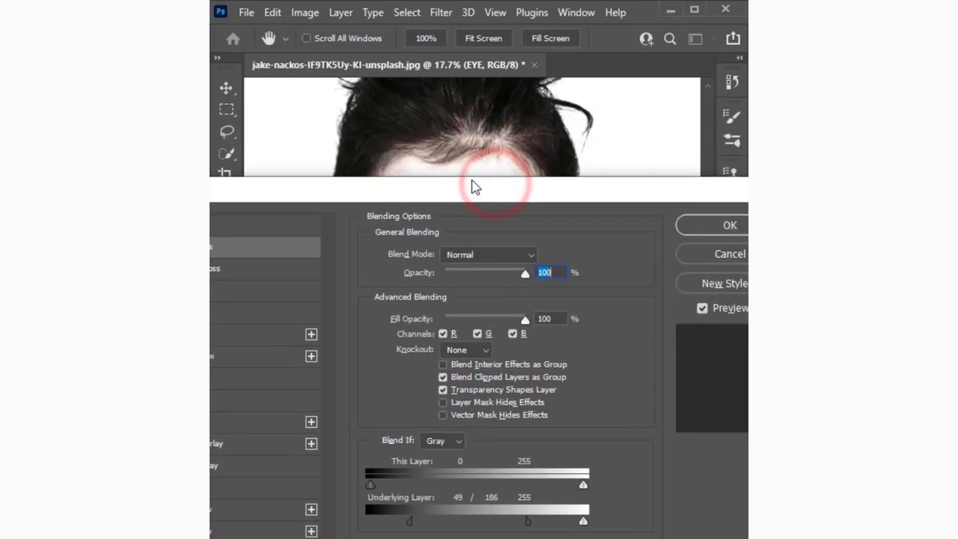
left_click_drag(526, 514, 529, 513)
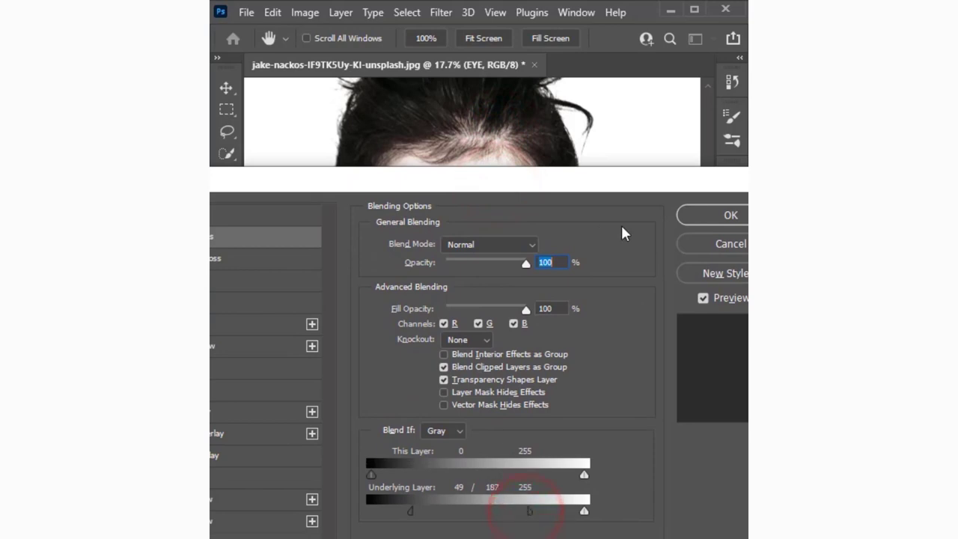
left_click(724, 215)
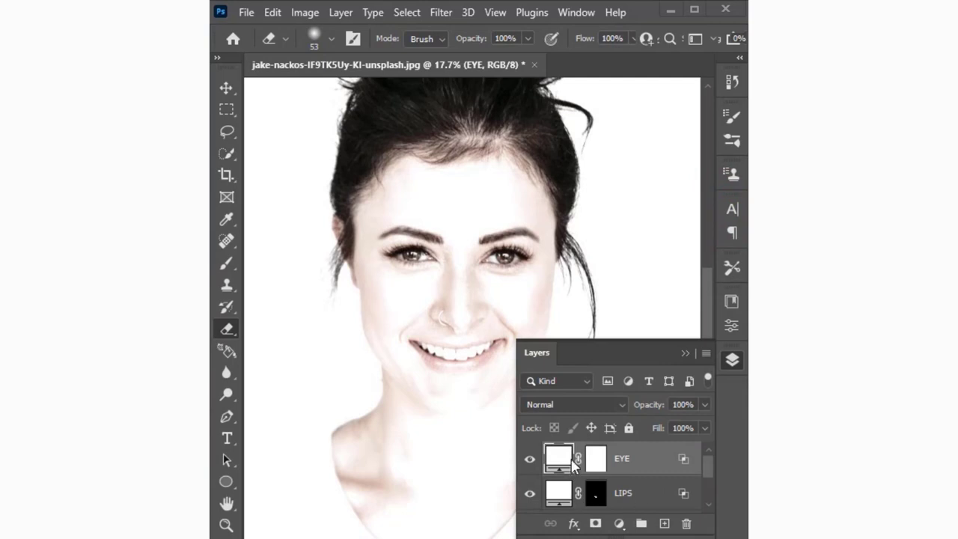
Invert the EYE layer mask to solid black, hiding the white fill
left_click(594, 463)
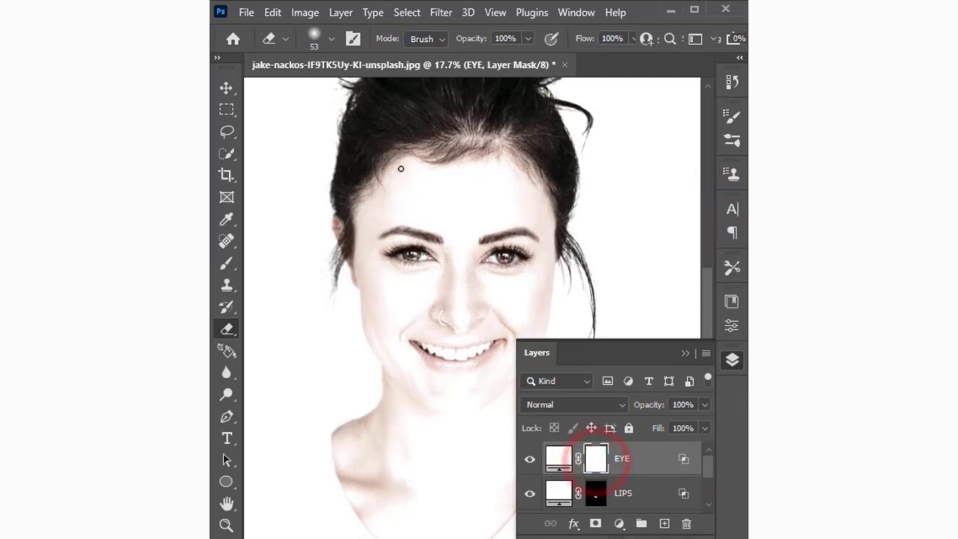
left_click(305, 11)
mouse_move(331, 56)
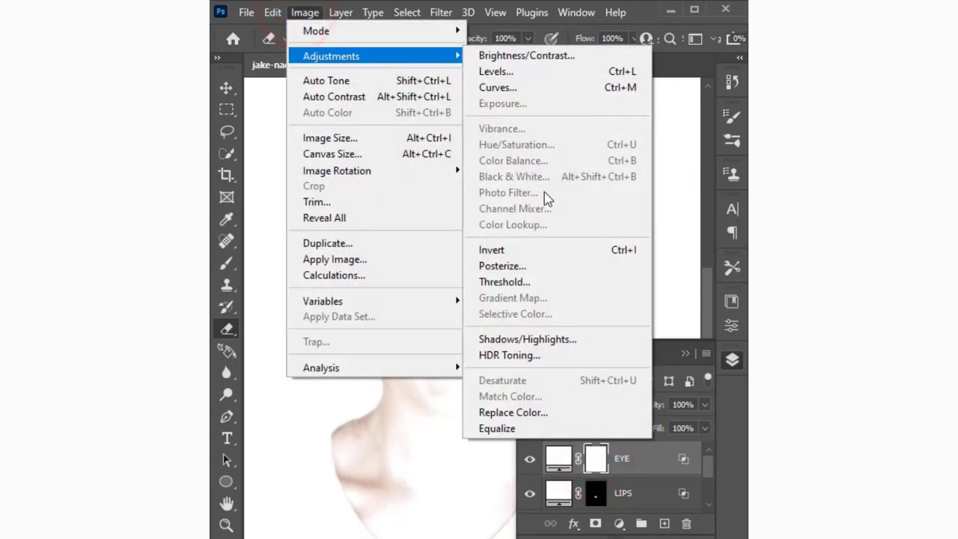
left_click(548, 250)
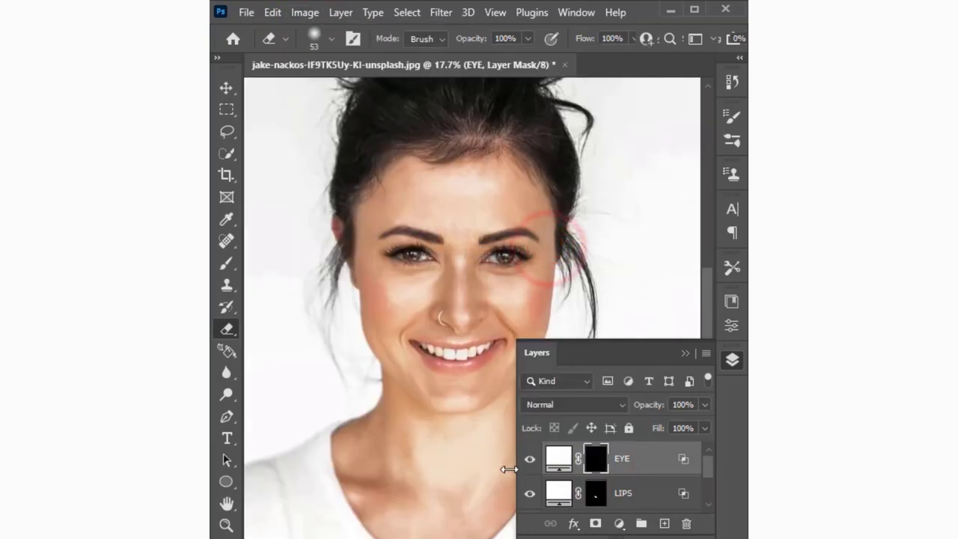
Brush the EYE mask over both irises, toning down their glossy glow
left_click(227, 262)
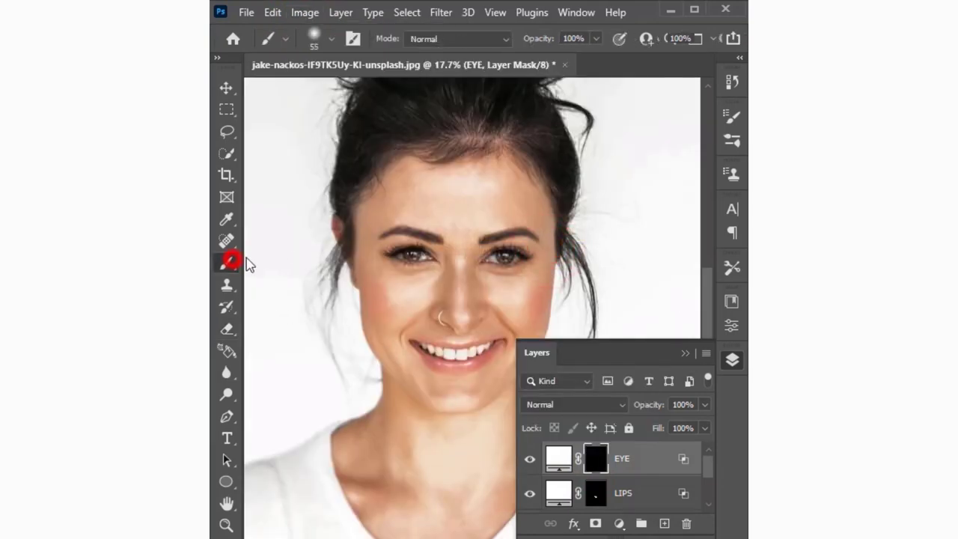
scroll(438, 241, "up", 2)
scroll(366, 272, "up", 5)
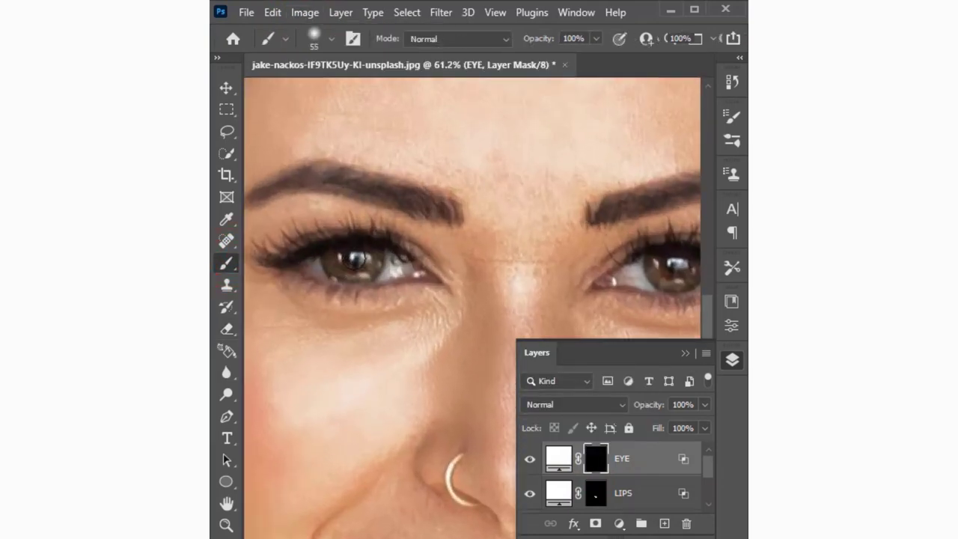
mouse_move(356, 260)
left_mouse_down()
mouse_move(317, 265)
mouse_move(342, 257)
mouse_move(419, 271)
mouse_move(399, 265)
left_mouse_up()
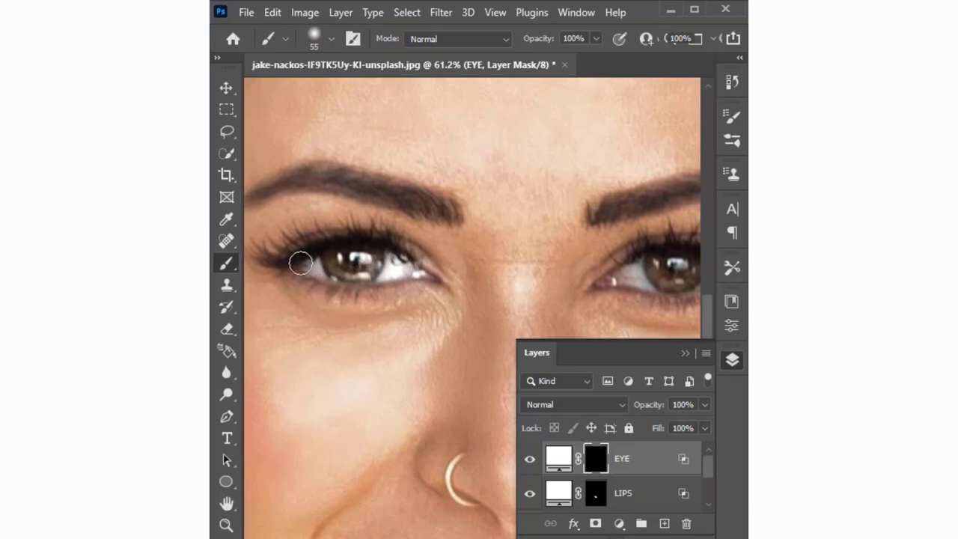
mouse_move(425, 274)
left_mouse_down()
mouse_move(419, 255)
mouse_move(408, 257)
mouse_move(497, 253)
left_mouse_up()
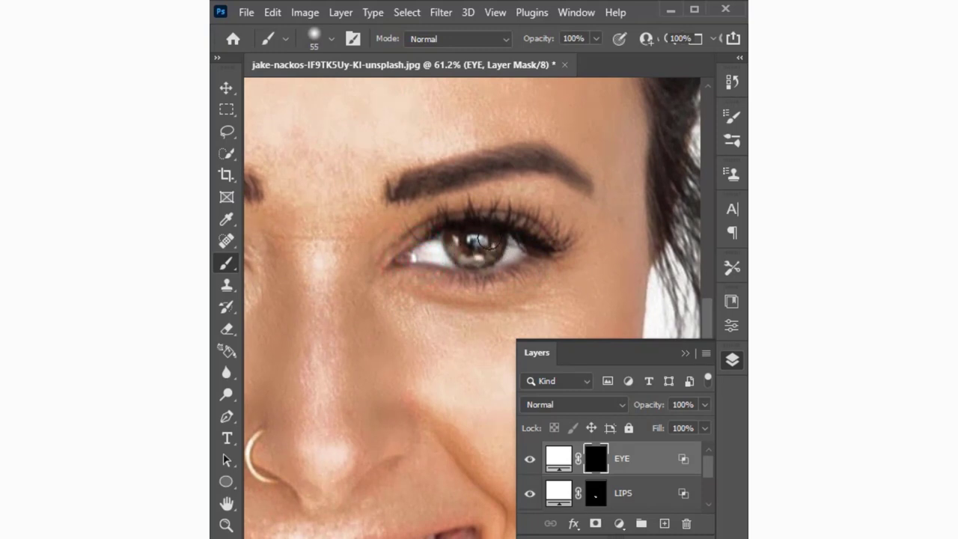
left_click_drag(479, 260, 421, 247)
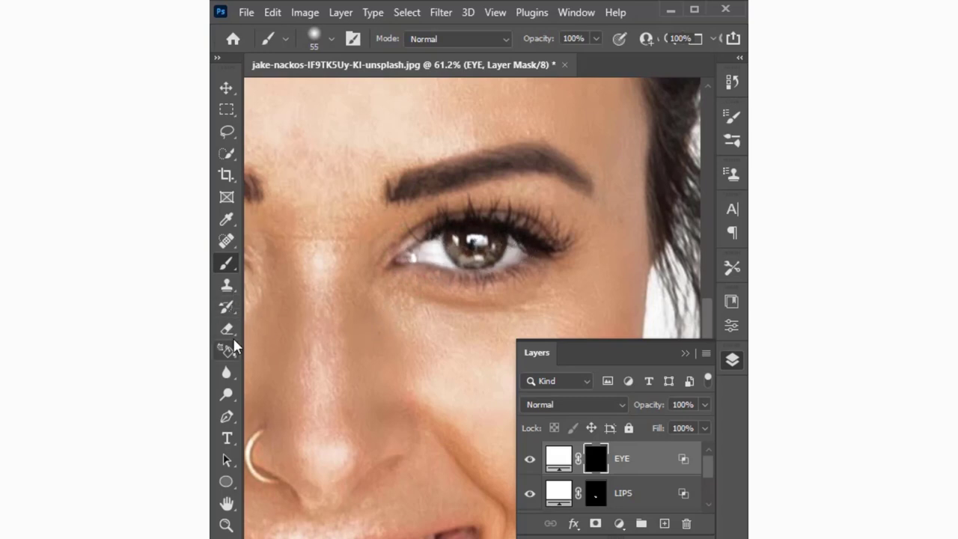
left_click(226, 328)
Erase the EYE mask at the inner eye corner, lower lid and outer eye white
left_click_drag(411, 230, 387, 245)
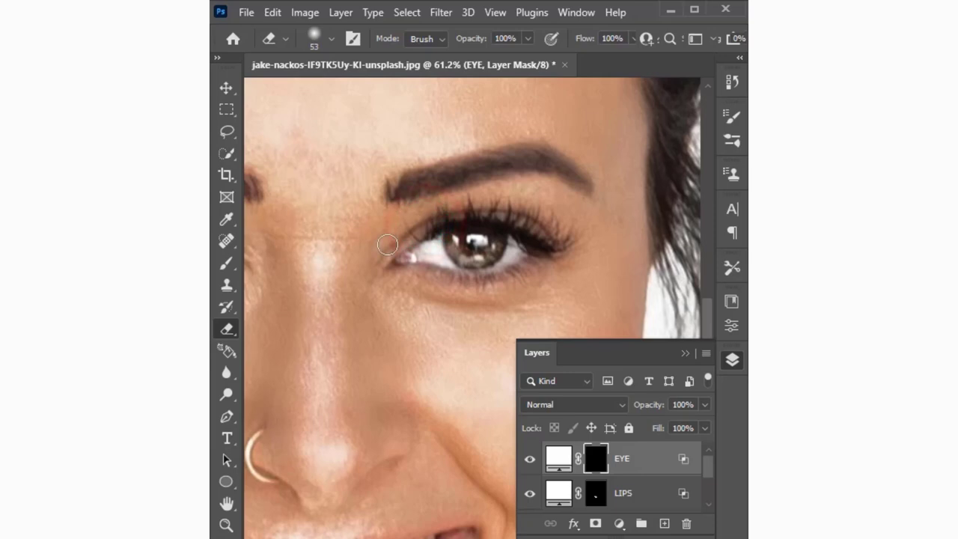
left_click(404, 275)
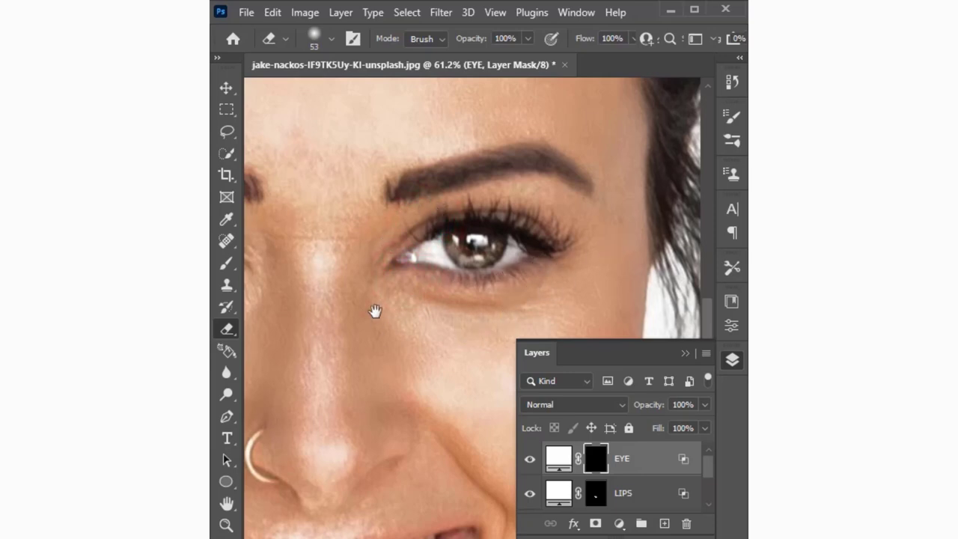
left_click_drag(375, 311, 292, 271)
left_click(349, 235)
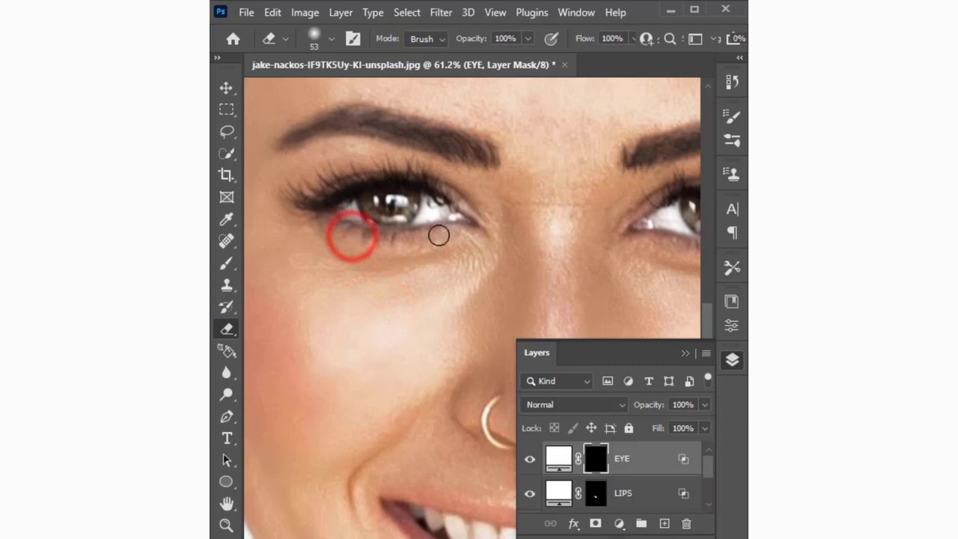
left_click_drag(438, 235, 467, 232)
left_click(477, 207)
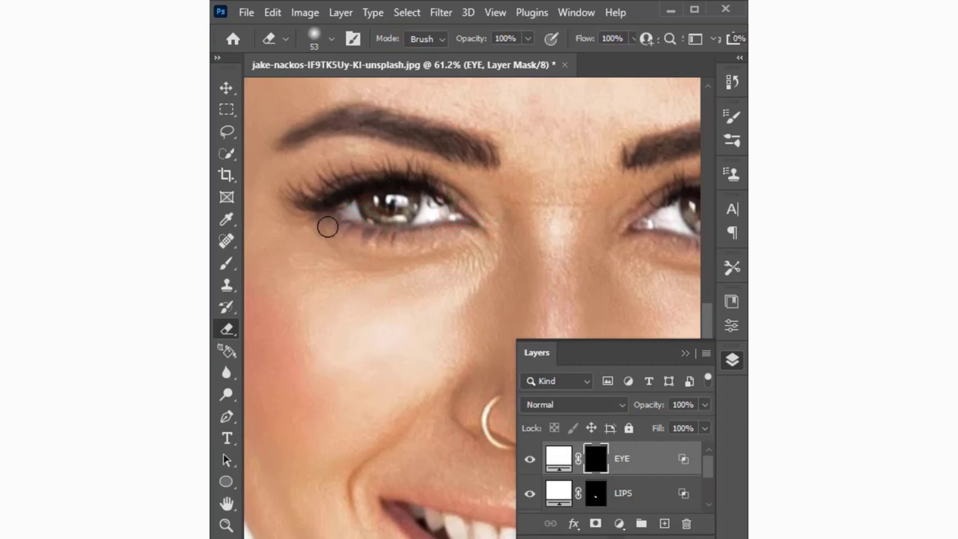
Zoom out and recentre the portrait to review the eye brightening
scroll(328, 295, "down", 5)
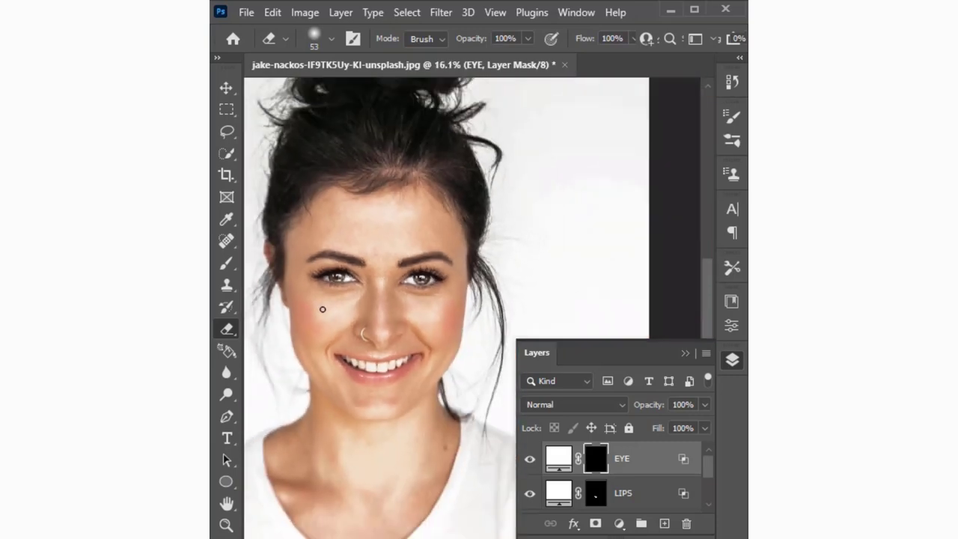
scroll(338, 312, "down", 1)
left_click_drag(374, 331, 455, 327)
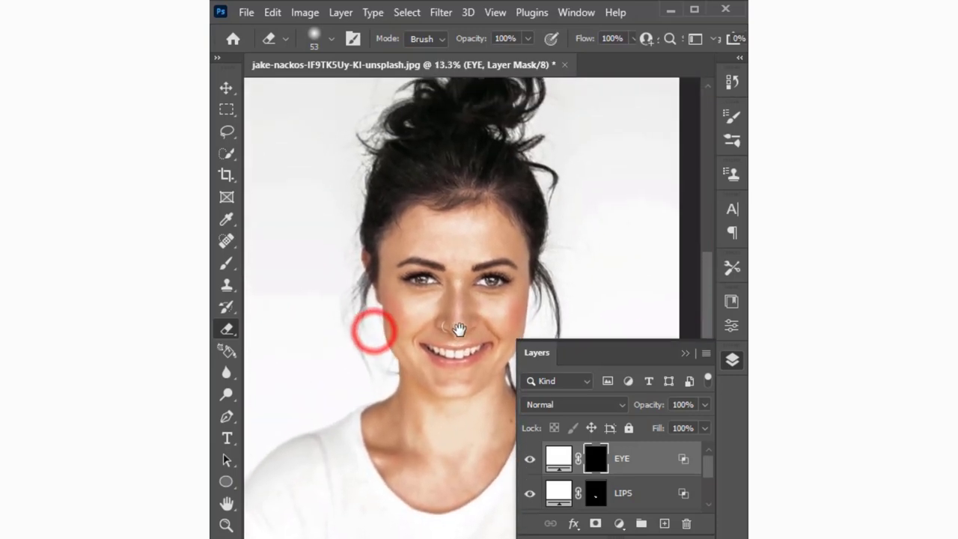
scroll(440, 320, "up", 1)
scroll(440, 320, "up", 1)
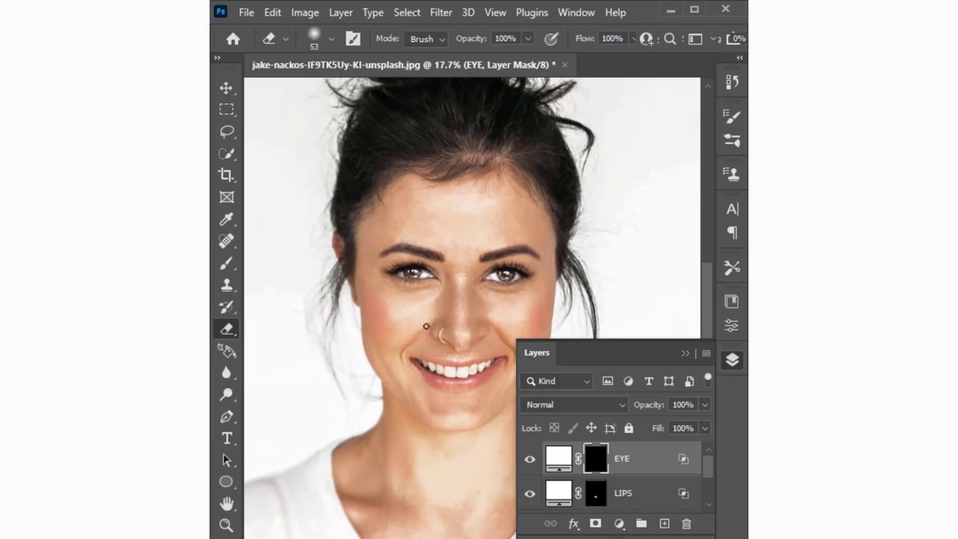
left_click(226, 87)
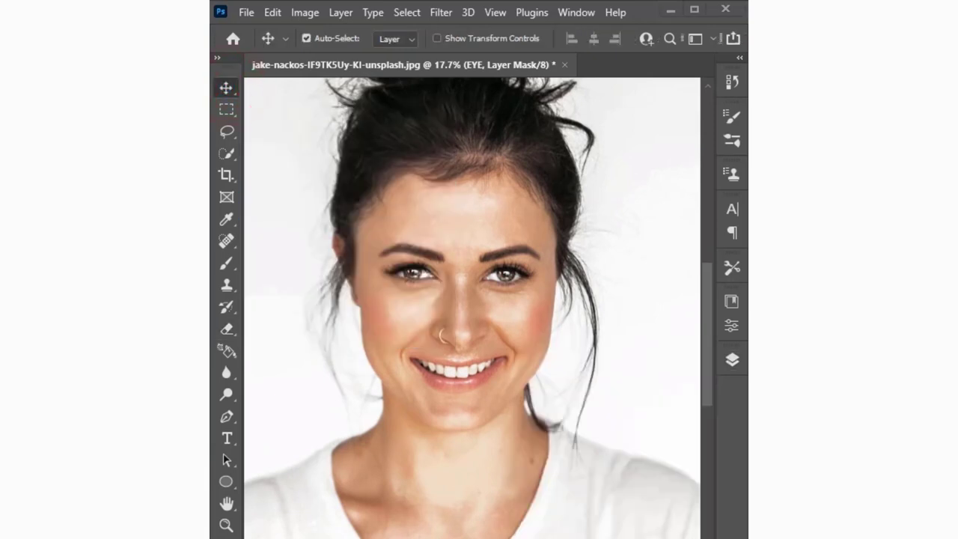
key("e")
scroll(570, 320, "up", 4)
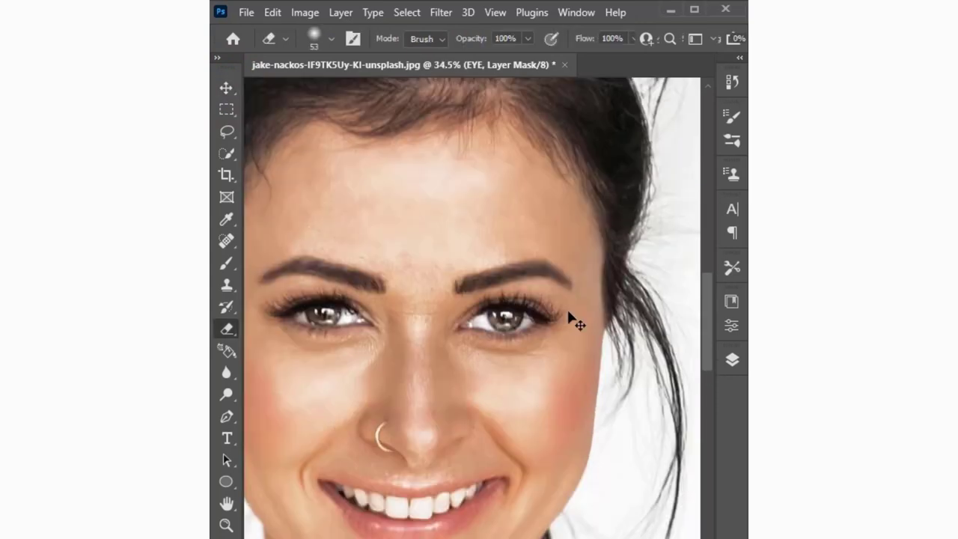
scroll(570, 320, "down", 3)
scroll(570, 320, "down", 2)
left_click_drag(542, 379, 492, 351)
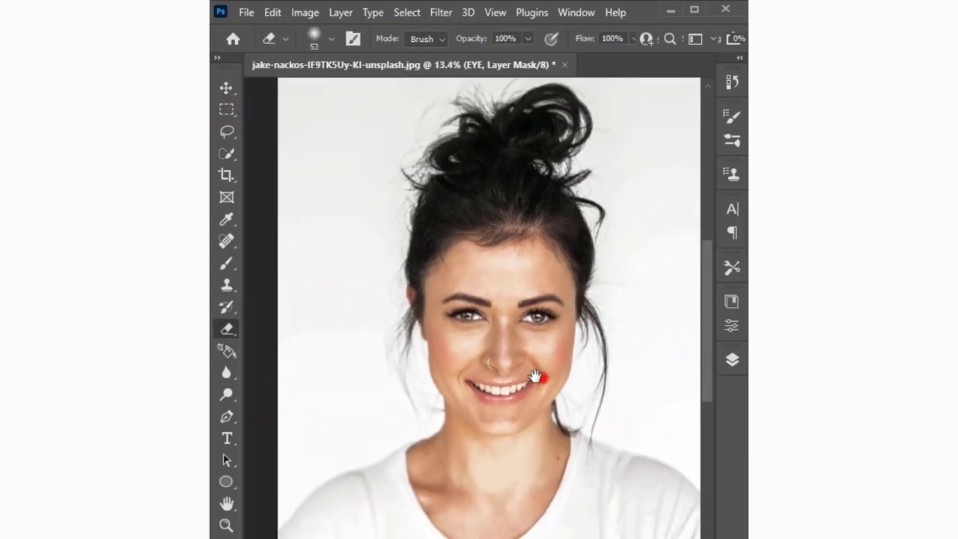
scroll(491, 352, "up", 1)
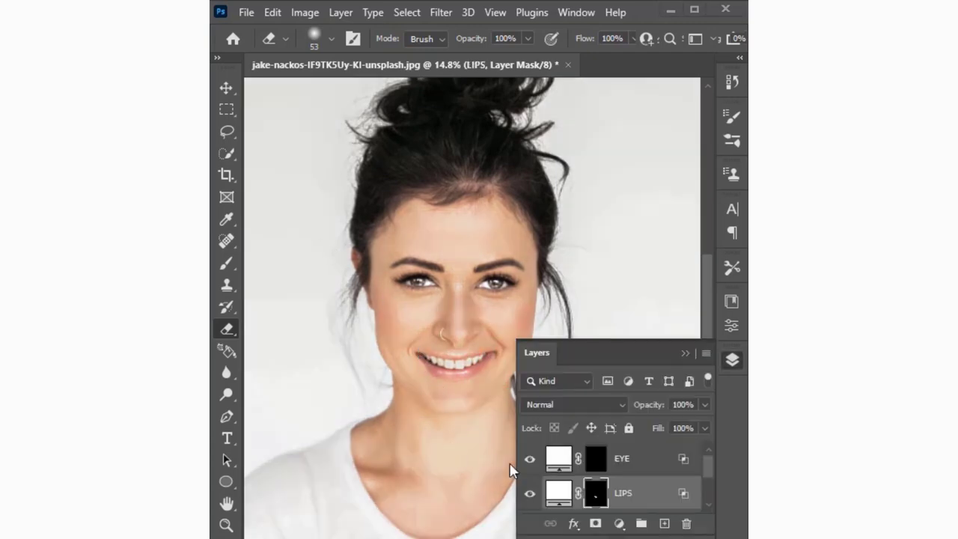
Select the LIPS layer mask and erase a spot on the upper lip close up
left_click(597, 493)
left_click(679, 355)
scroll(428, 376, "up", 3)
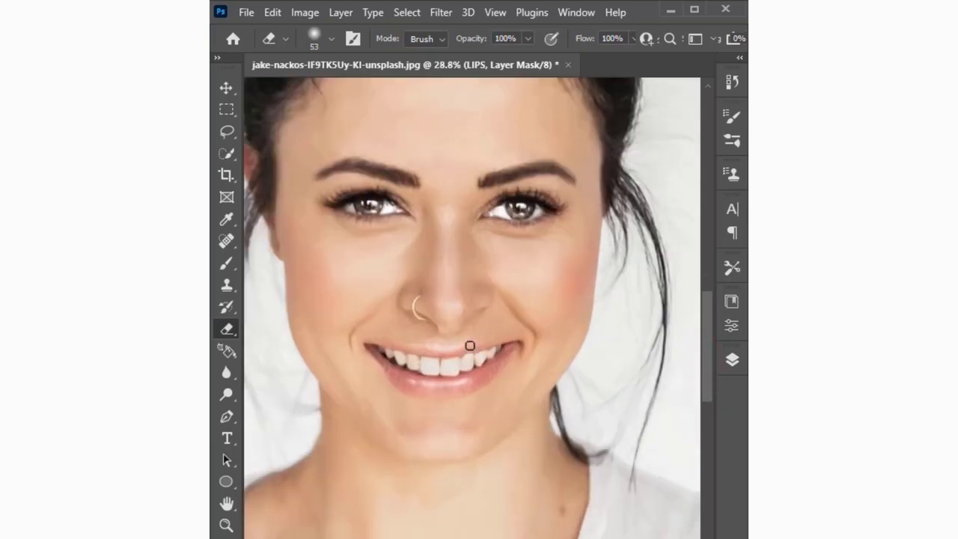
scroll(469, 345, "up", 3)
left_click(381, 344)
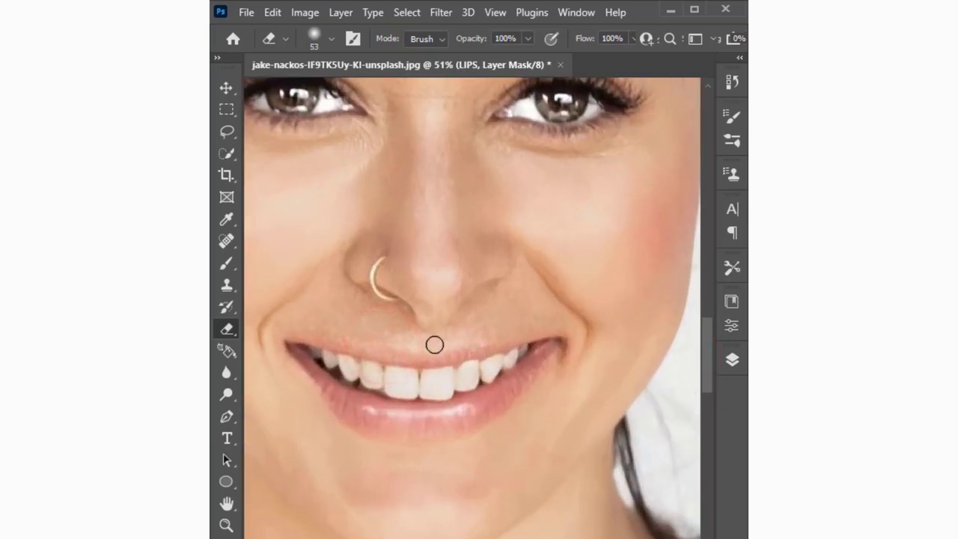
Zoom back out to review the lips after the mask touch-up
scroll(470, 342, "down", 2)
scroll(469, 344, "down", 4)
scroll(469, 344, "down", 1)
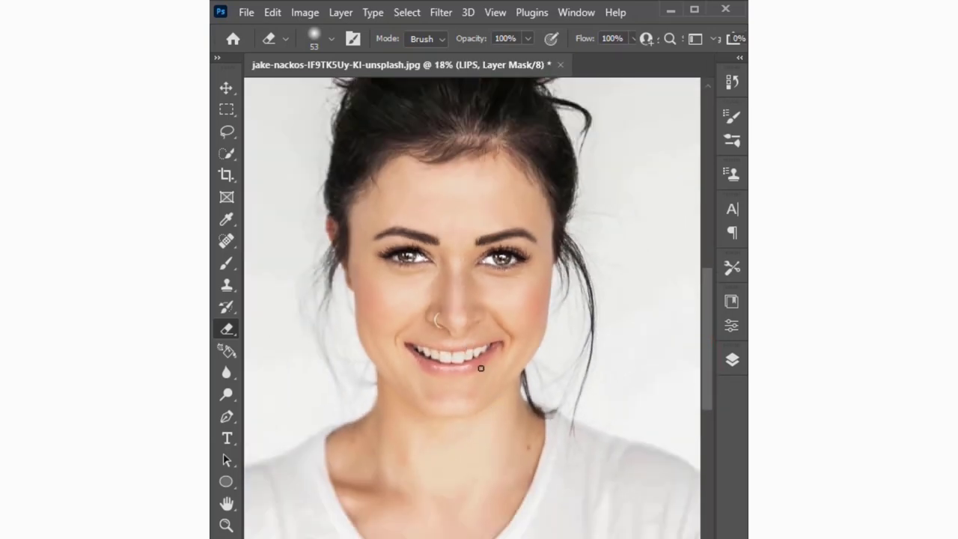
scroll(481, 368, "down", 1)
scroll(398, 351, "up", 3)
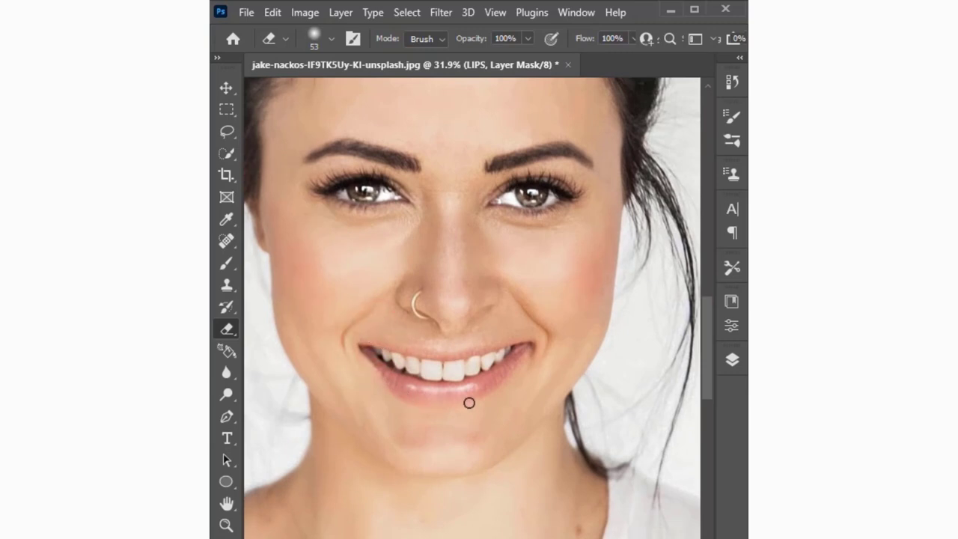
scroll(522, 362, "down", 2)
scroll(494, 411, "down", 2)
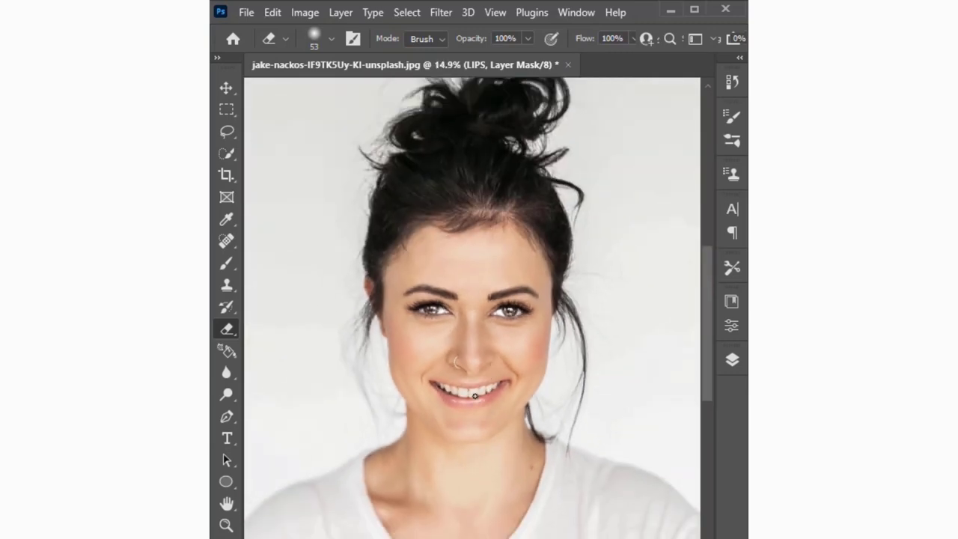
scroll(475, 395, "up", 1)
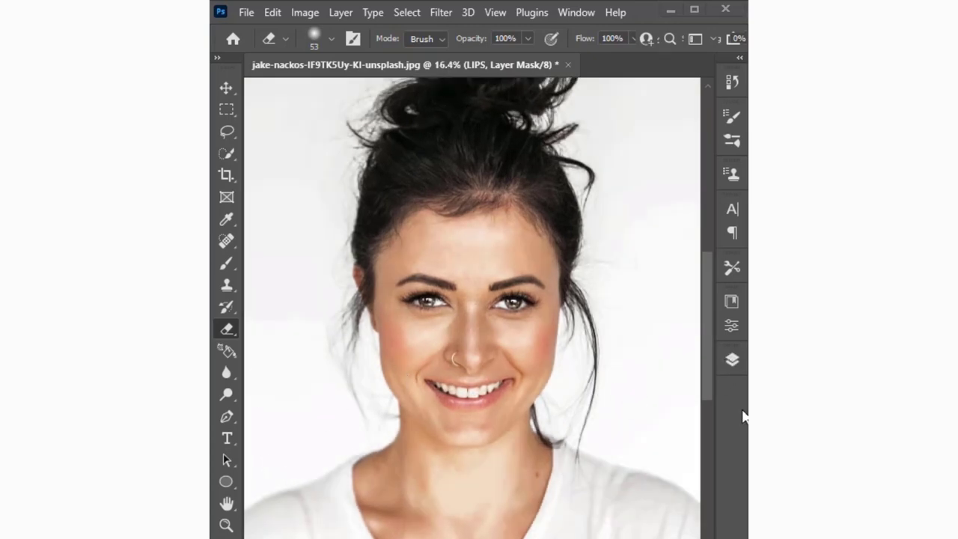
left_click(731, 360)
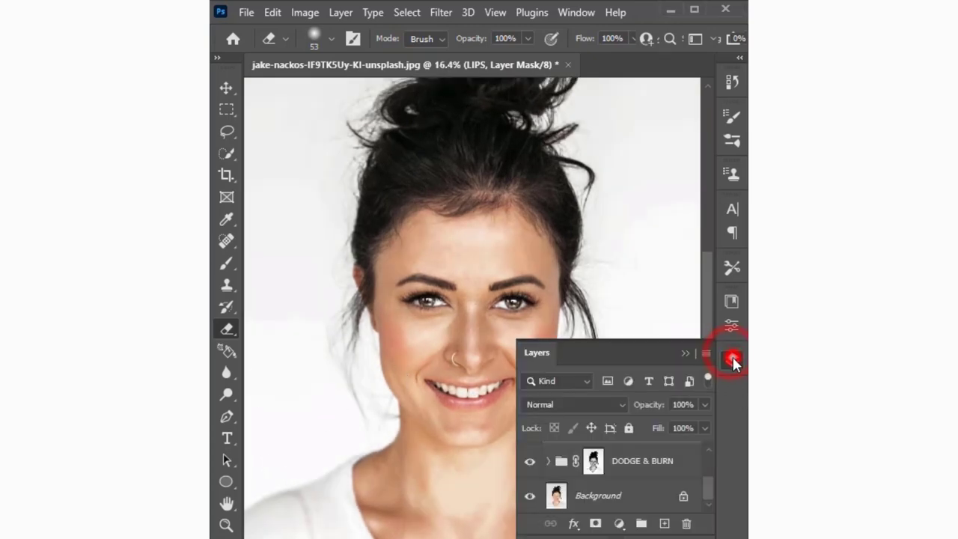
left_click(528, 460)
left_click(528, 461)
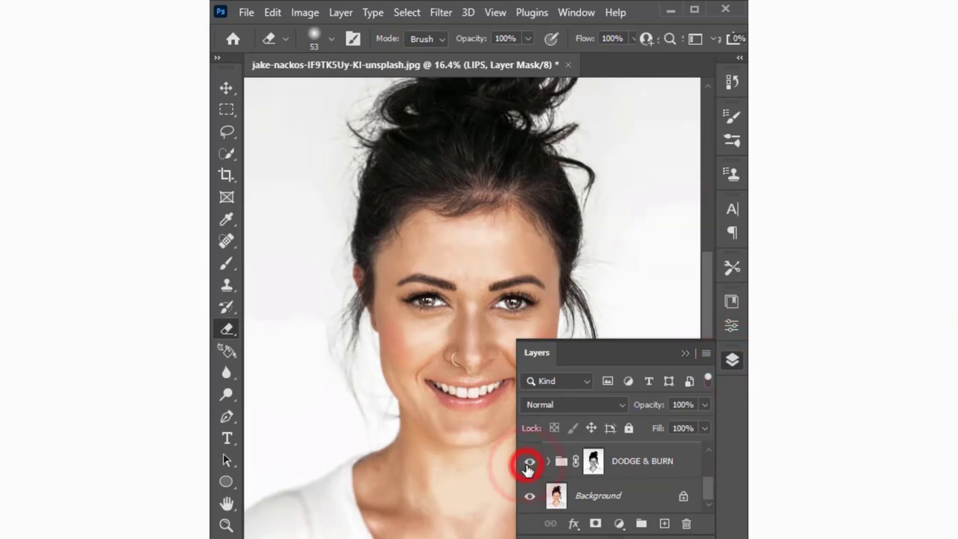
left_click(528, 461)
left_click(529, 461)
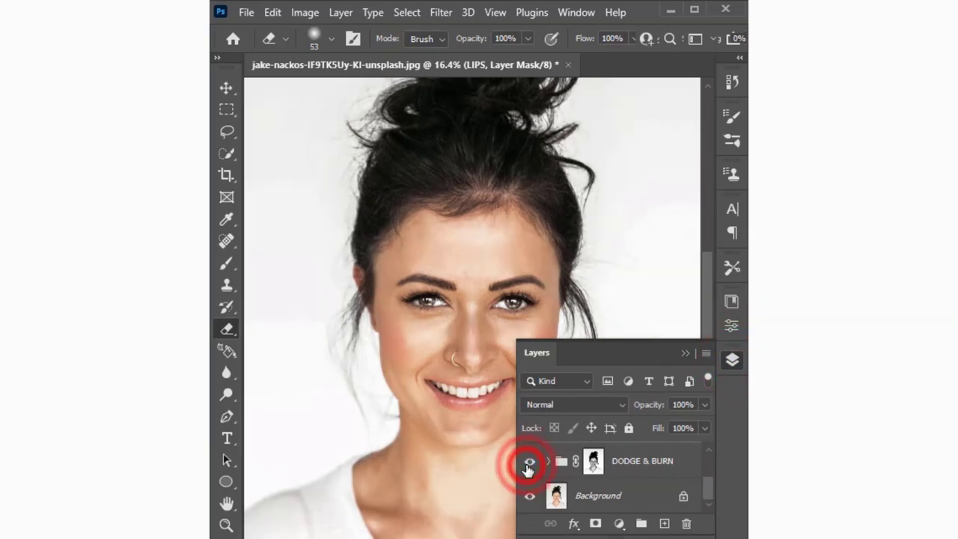
left_click(683, 355)
left_click(731, 364)
left_click(729, 364)
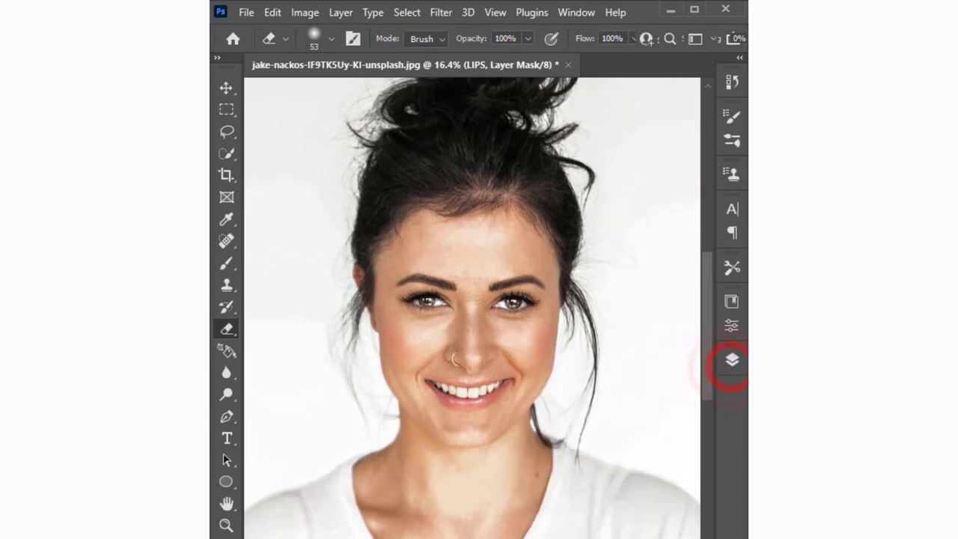